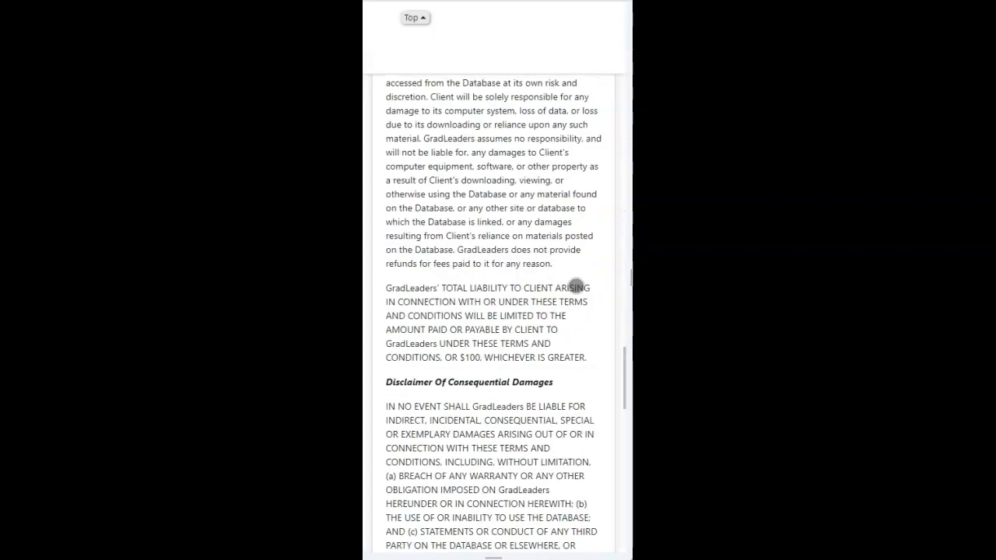
# Step: Agree to the terms and conditions of the user agreement and continue to account creation
pyautogui.click(399, 387)
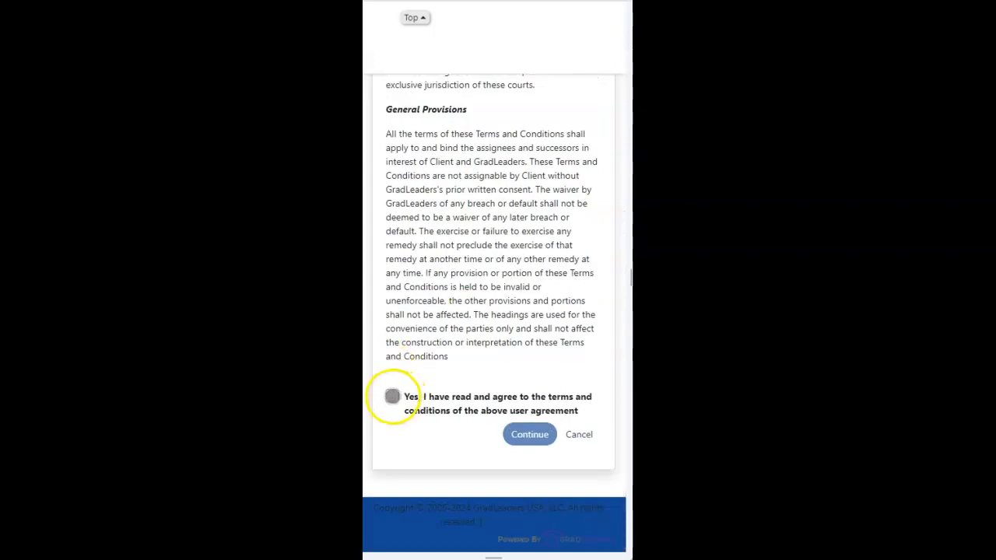
pyautogui.click(392, 395)
pyautogui.click(549, 430)
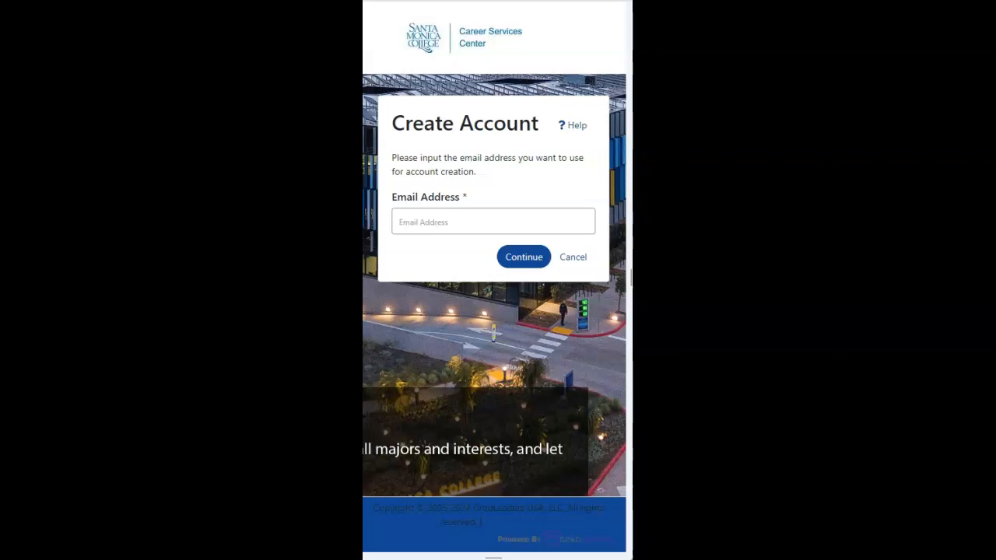
# Step: Enter the employer's e-mail address for account creation and continue to the account details form
pyautogui.click(420, 221)
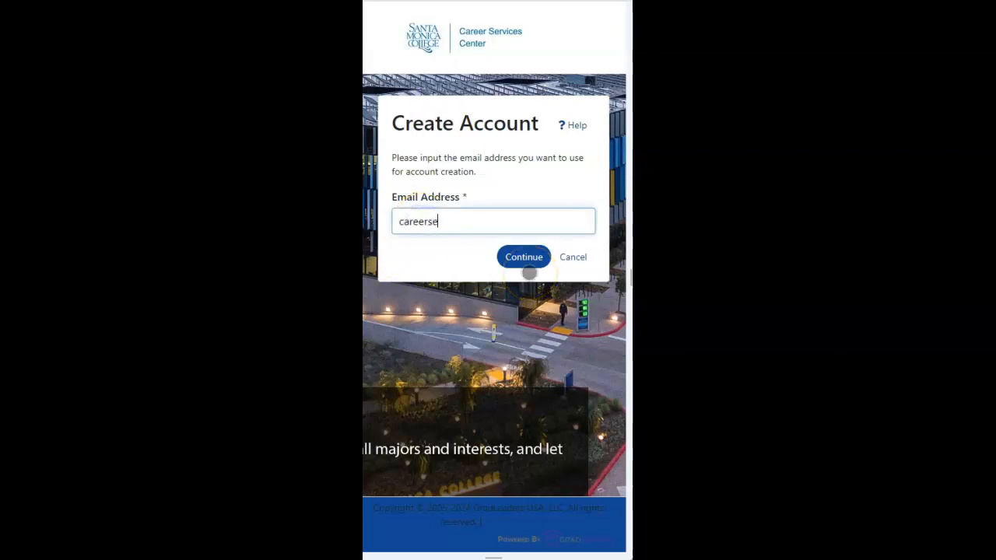
pyautogui.click(526, 257)
# Step: Enter the first name and last name for the new account
pyautogui.click(506, 205)
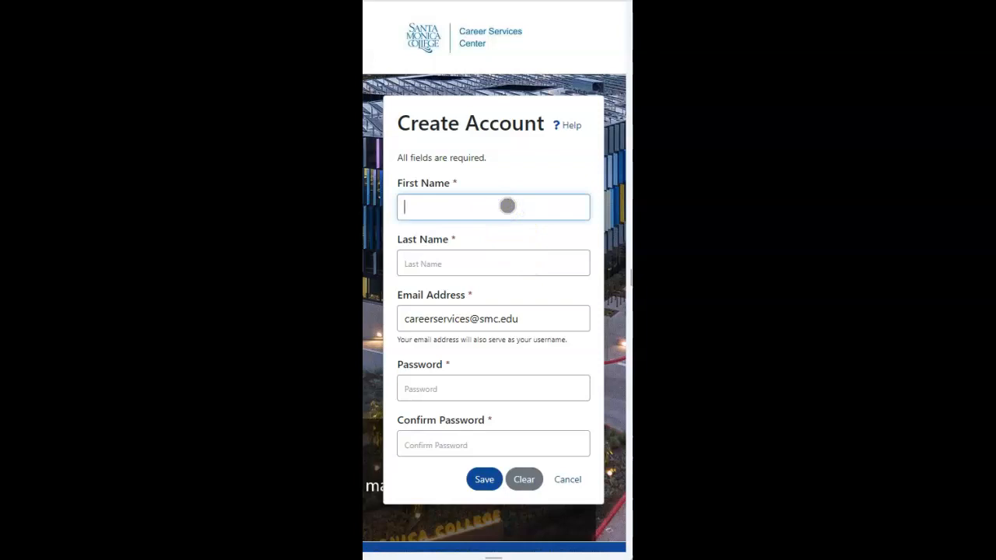
pyautogui.write('Test')
pyautogui.click(495, 267)
pyautogui.write('test')
# Step: Enter and confirm the account password, and save the new account details
pyautogui.click(441, 390)
pyautogui.click(527, 375)
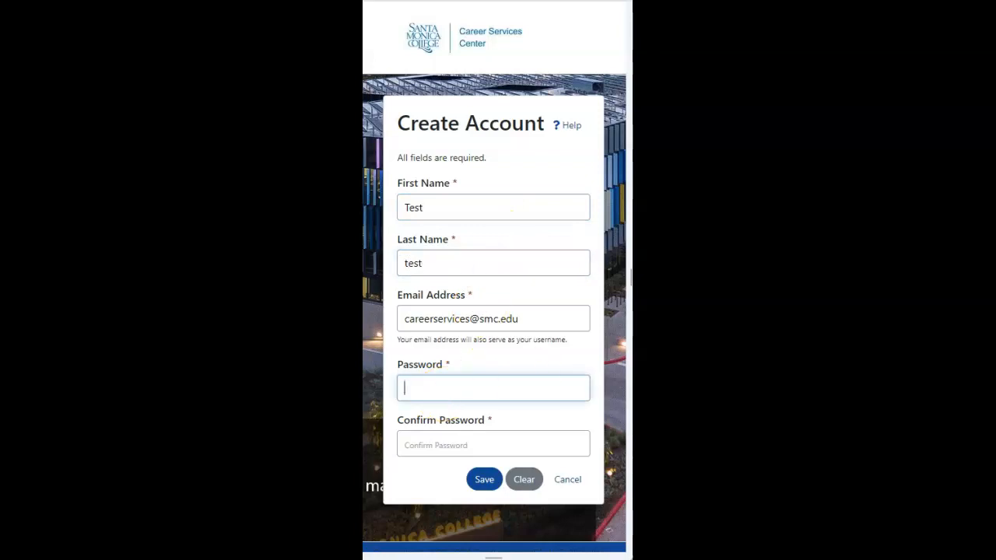
pyautogui.write('***********')
pyautogui.click(529, 449)
pyautogui.write('***********')
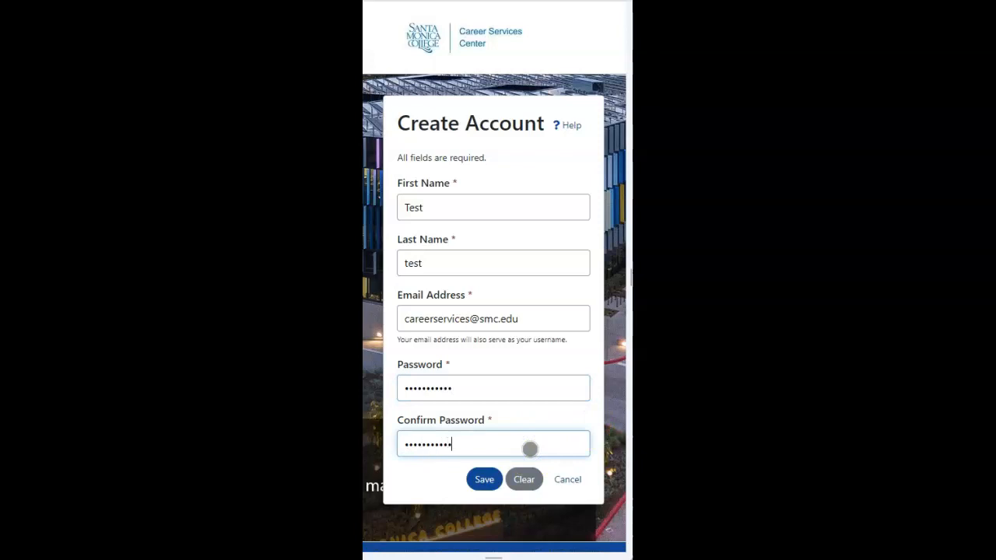
pyautogui.click(576, 443)
pyautogui.click(487, 482)
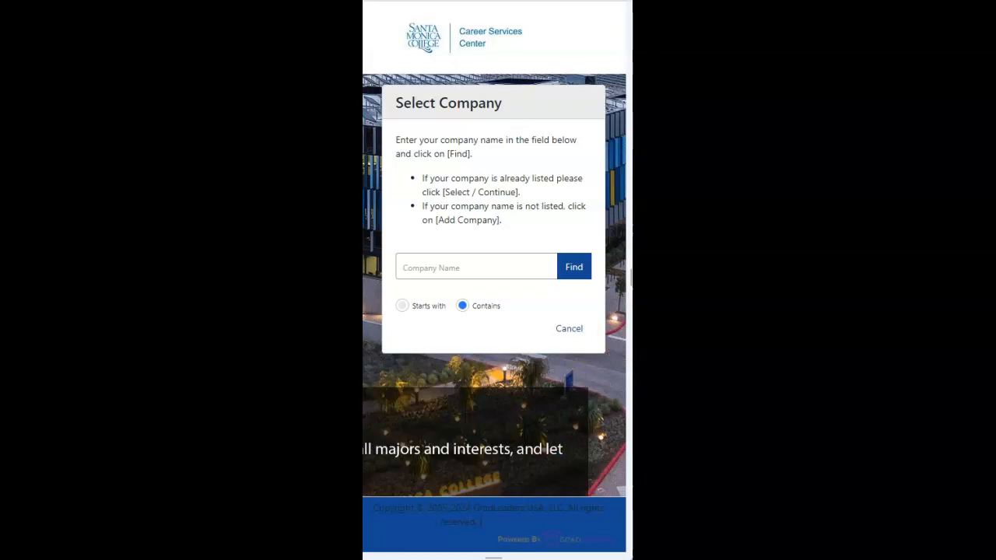
# Step: Search the companies for "Santa Monica College" and select Santa Monica College - Animation
pyautogui.click(447, 268)
pyautogui.click(457, 266)
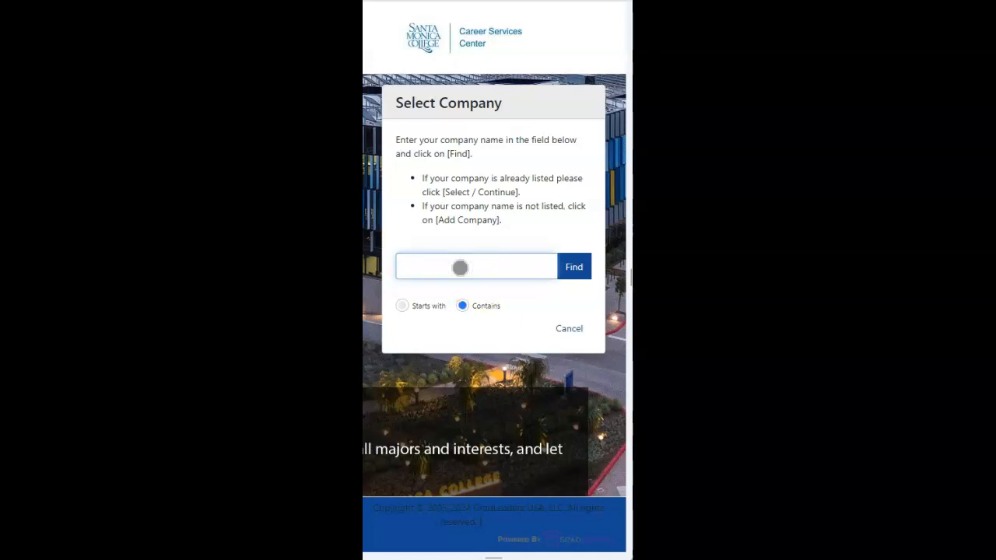
pyautogui.write('Santa Monica College')
pyautogui.click(574, 267)
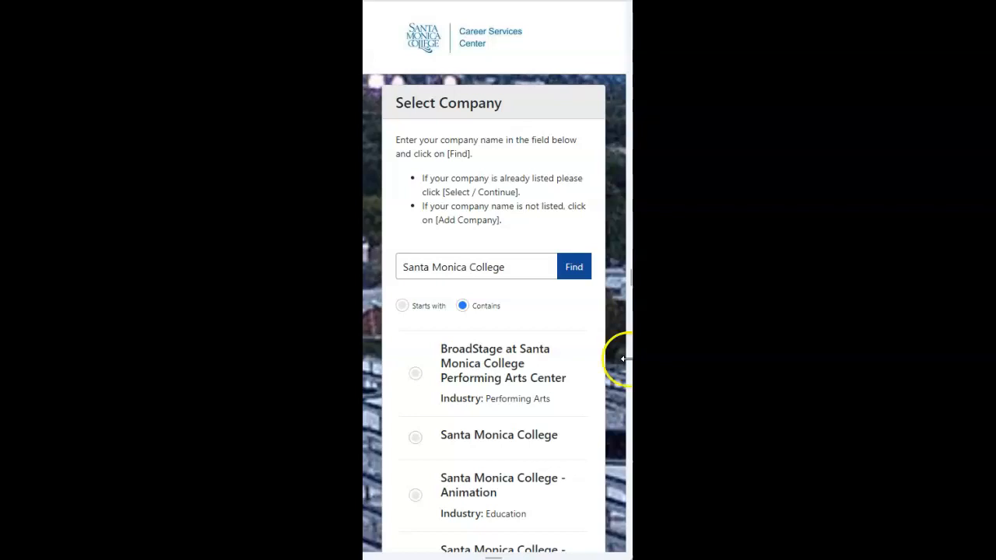
pyautogui.scroll(-3, 501, 395)
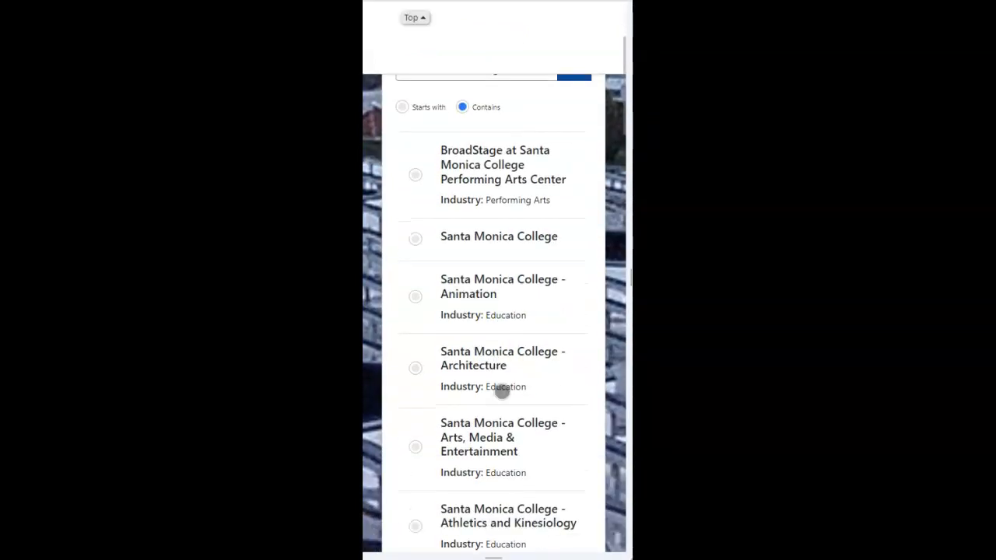
pyautogui.click(414, 296)
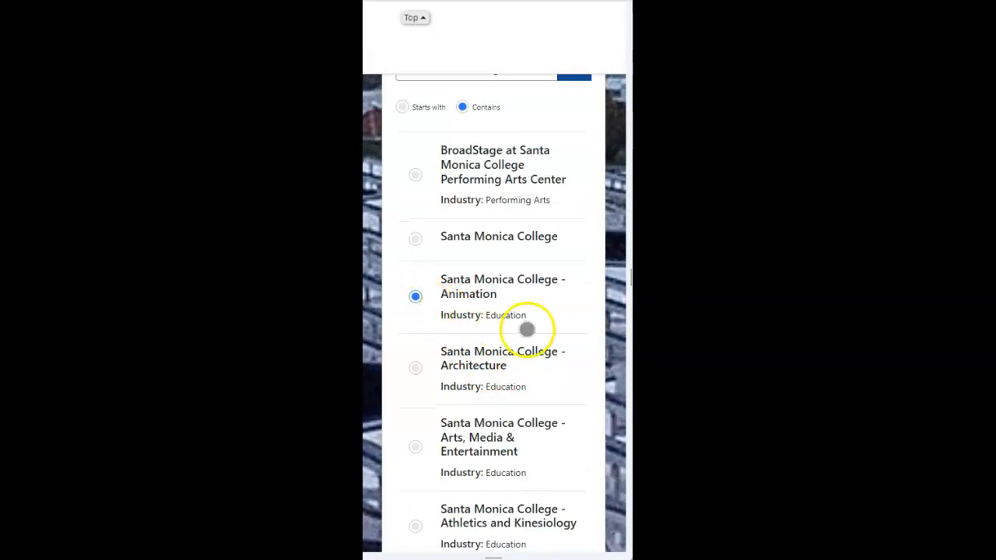
# Step: Look through the other Santa Monica College departments listed in the company search
pyautogui.scroll(-3, 569, 304)
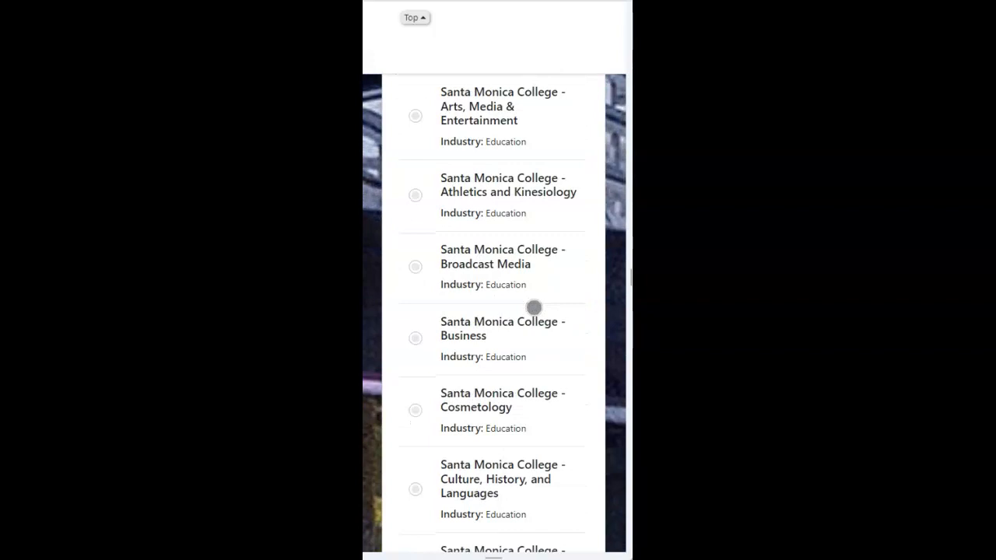
pyautogui.scroll(-3, 518, 215)
pyautogui.scroll(-2, 513, 226)
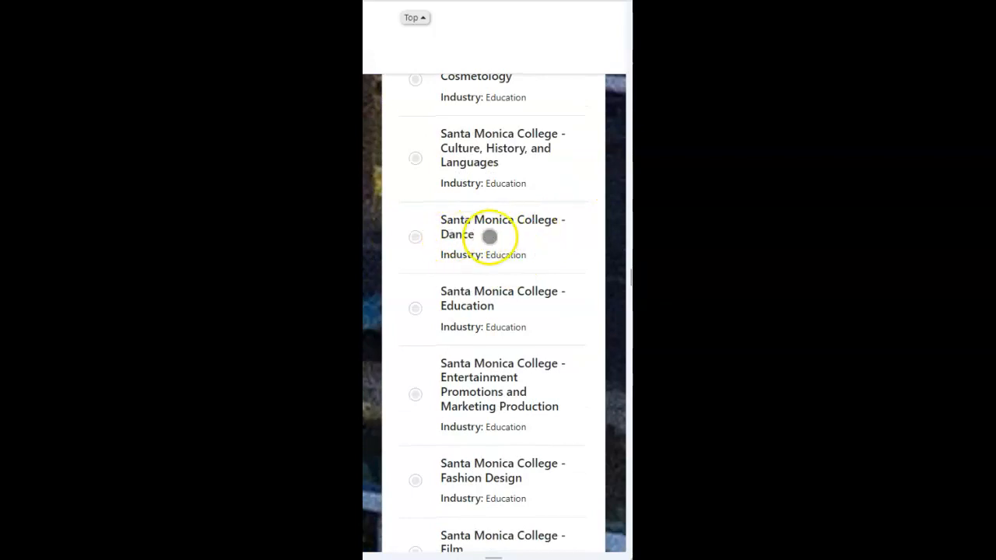
pyautogui.scroll(-3, 494, 245)
pyautogui.scroll(-5, 494, 246)
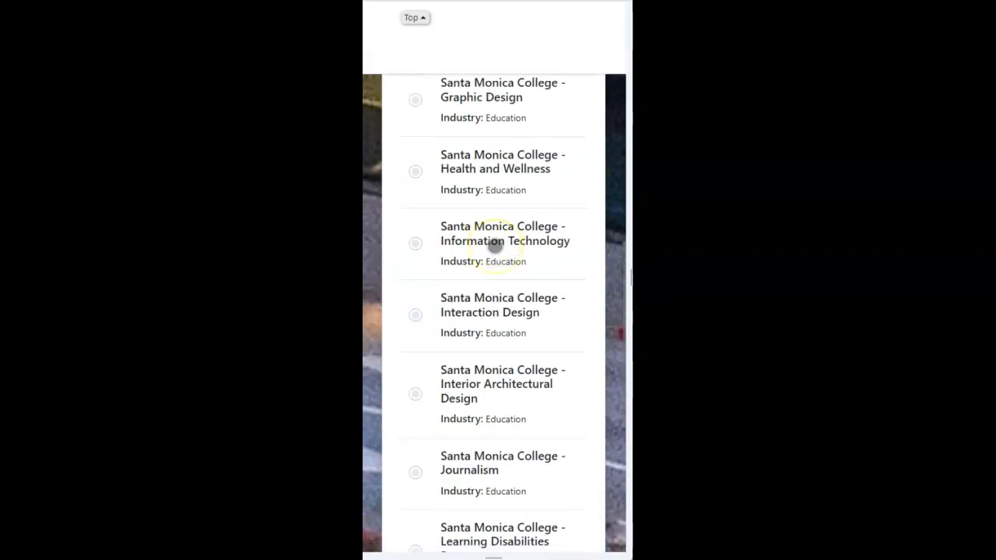
pyautogui.scroll(-14, 495, 246)
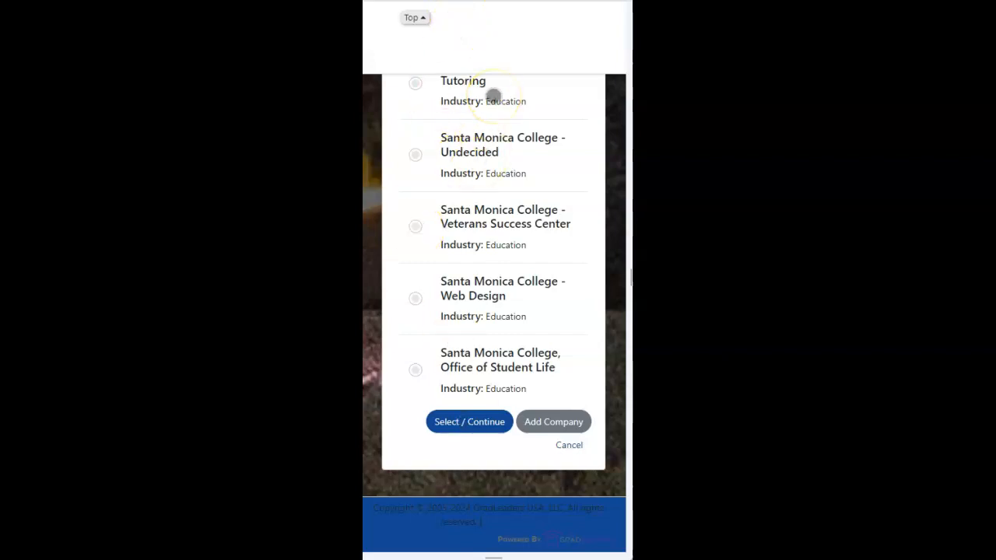
pyautogui.scroll(1, 511, 178)
pyautogui.scroll(20, 511, 177)
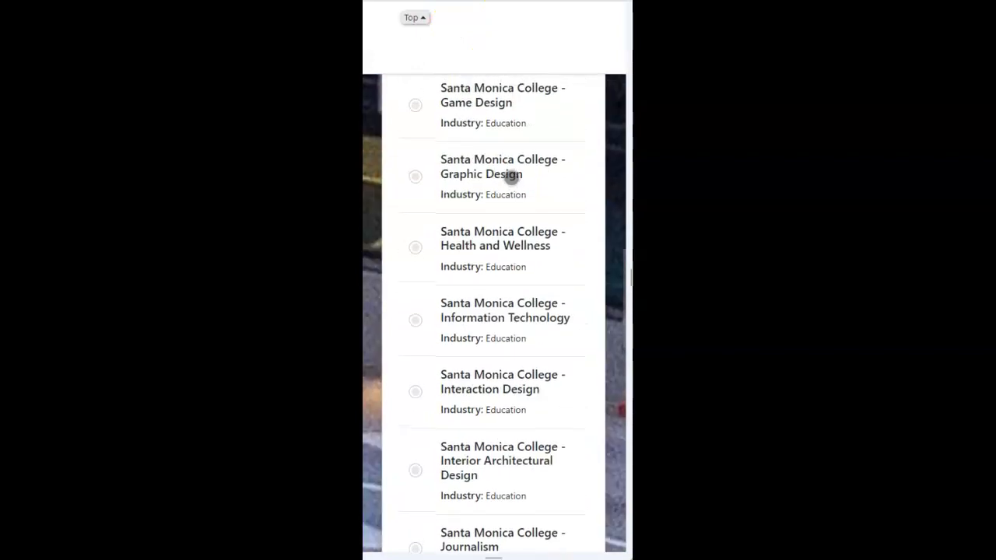
pyautogui.scroll(6, 511, 177)
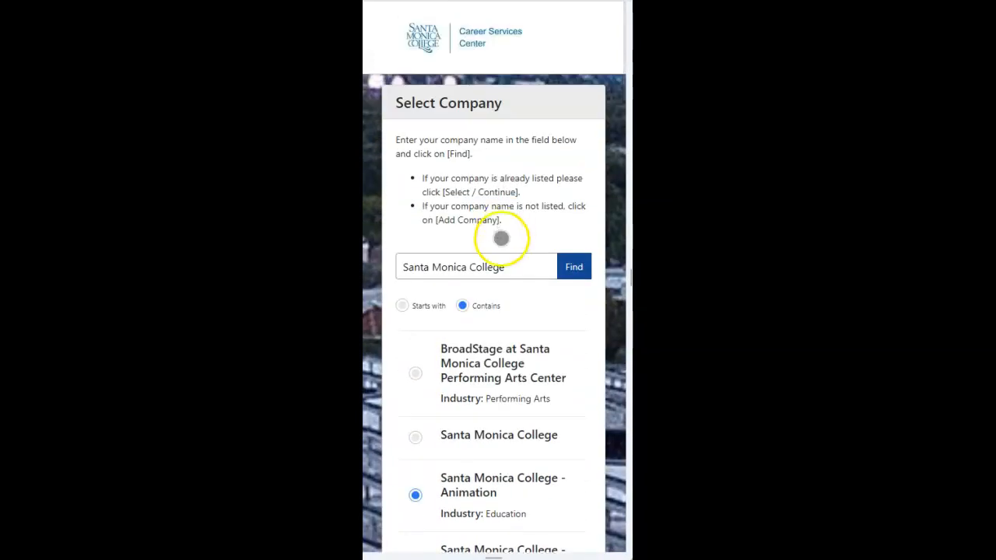
# Step: Continue the registration with the selected Santa Monica College - Animation entry
pyautogui.scroll(-6, 521, 299)
pyautogui.scroll(-20, 521, 299)
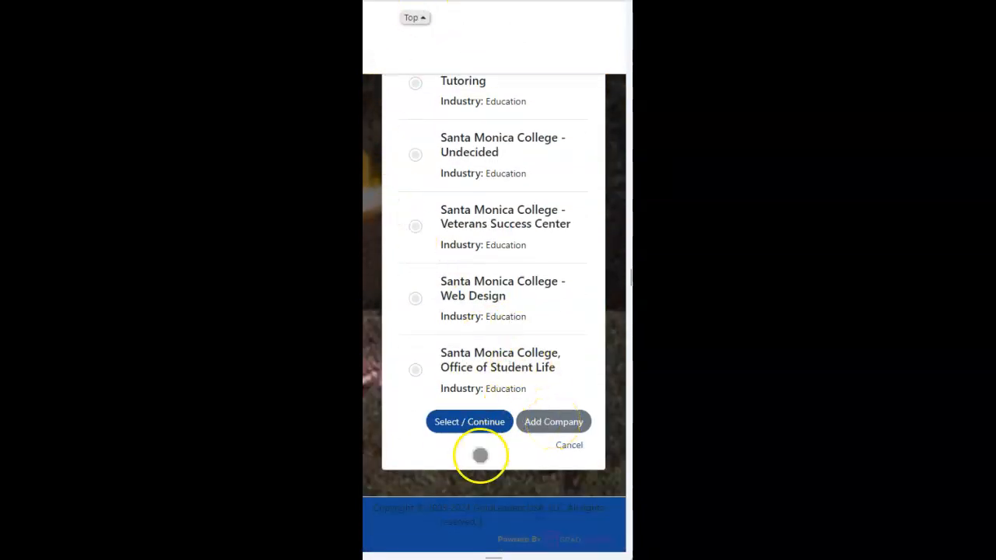
pyautogui.click(469, 422)
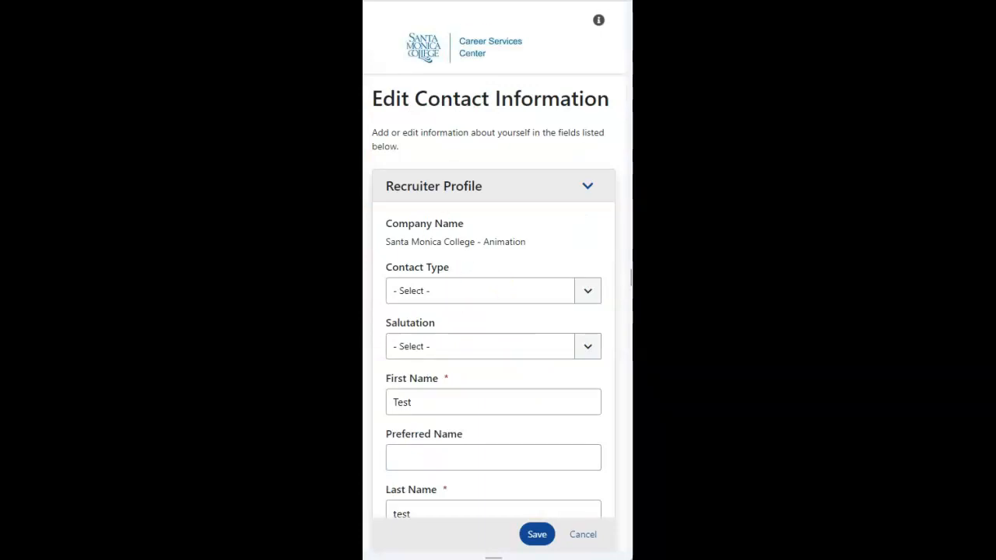
# Step: Fill in the recruiter profile with contact type Other, job title "tester" and alumnus No, and submit the form
pyautogui.click(593, 293)
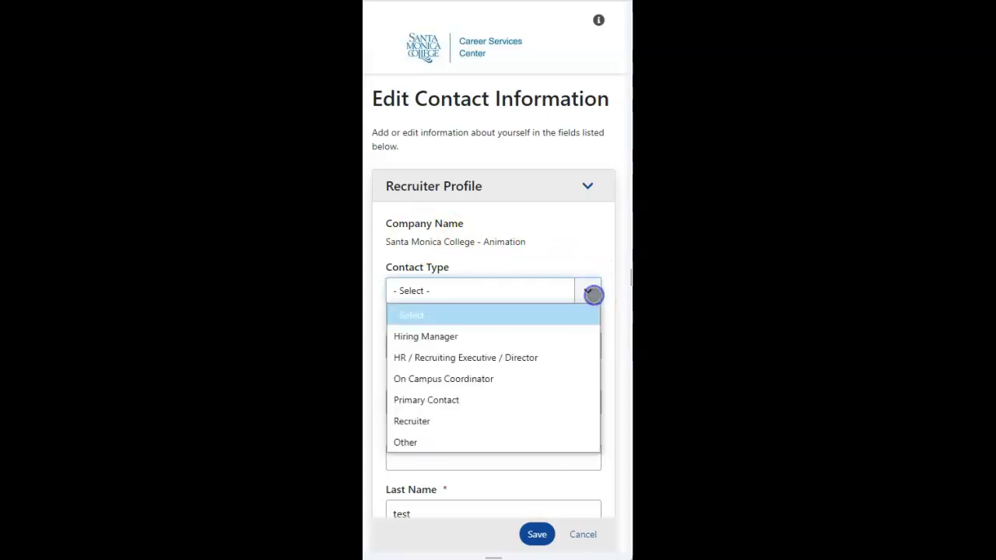
pyautogui.click(420, 442)
pyautogui.scroll(-4, 502, 289)
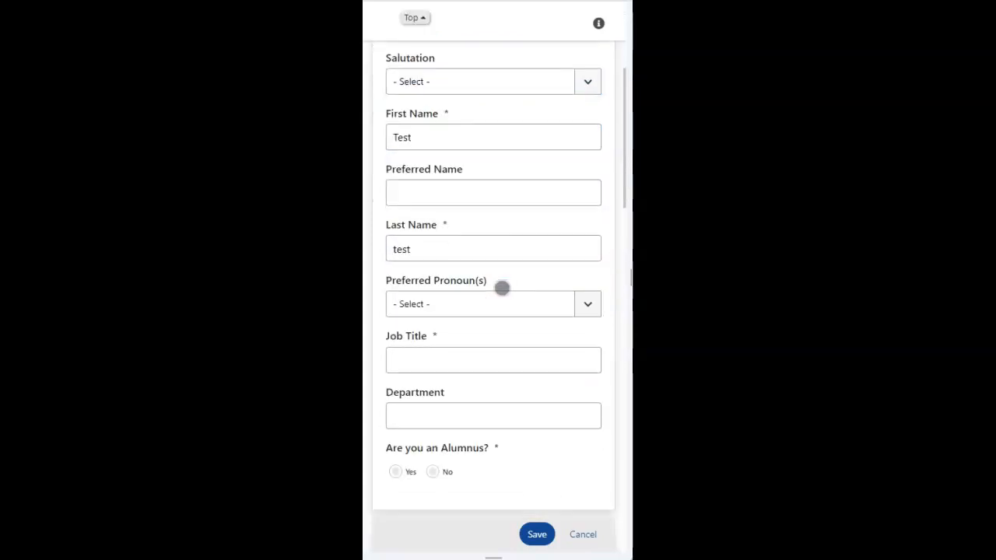
pyautogui.click(426, 138)
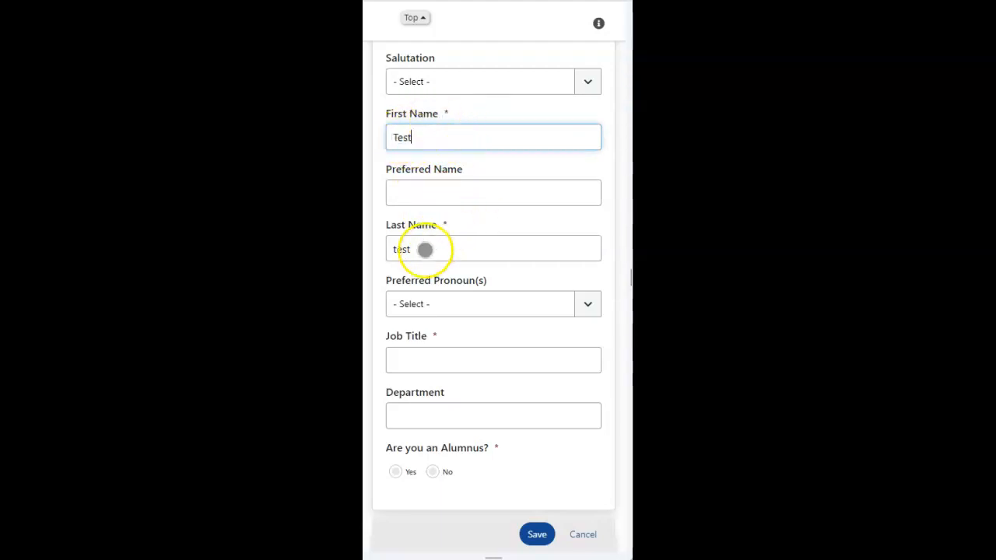
pyautogui.click(414, 362)
pyautogui.write('test')
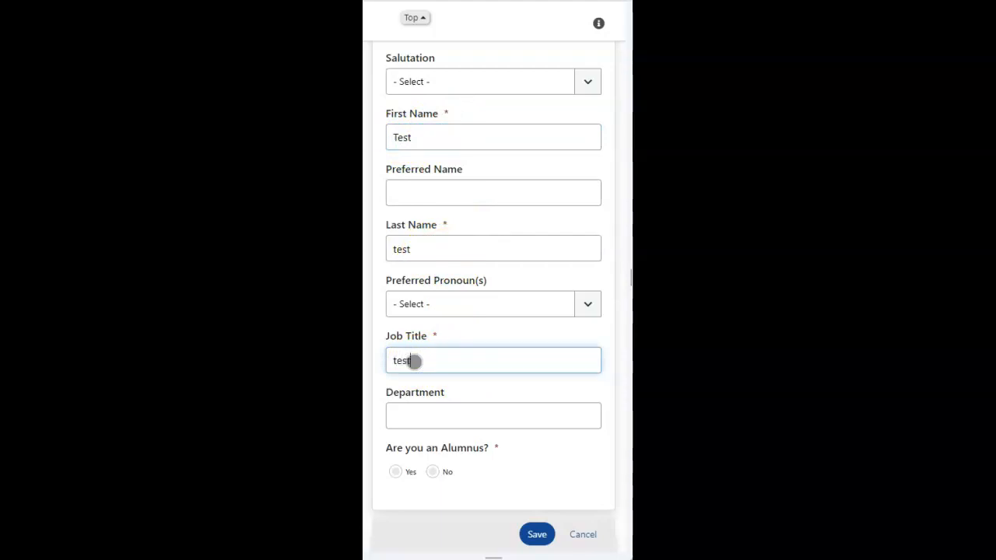
pyautogui.write('er')
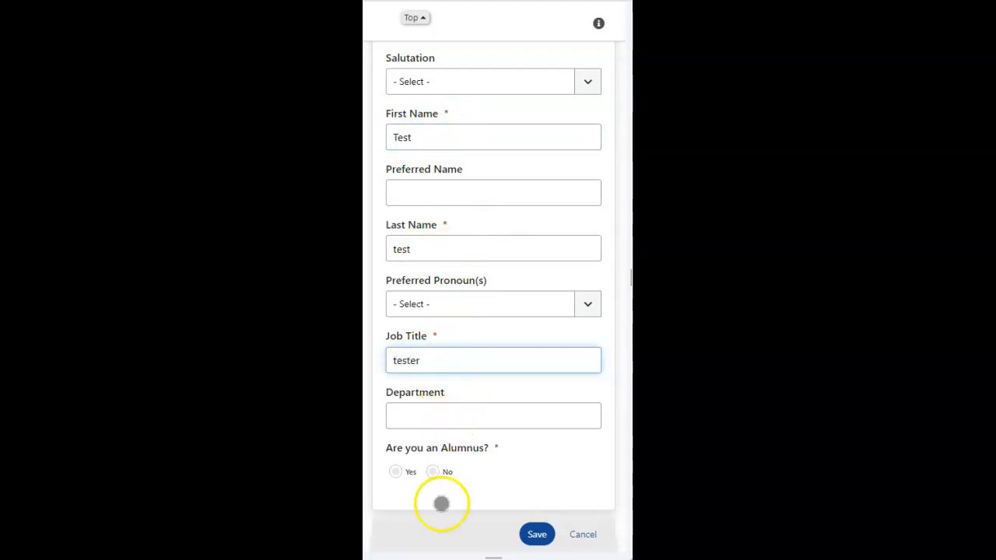
pyautogui.click(432, 472)
pyautogui.click(536, 533)
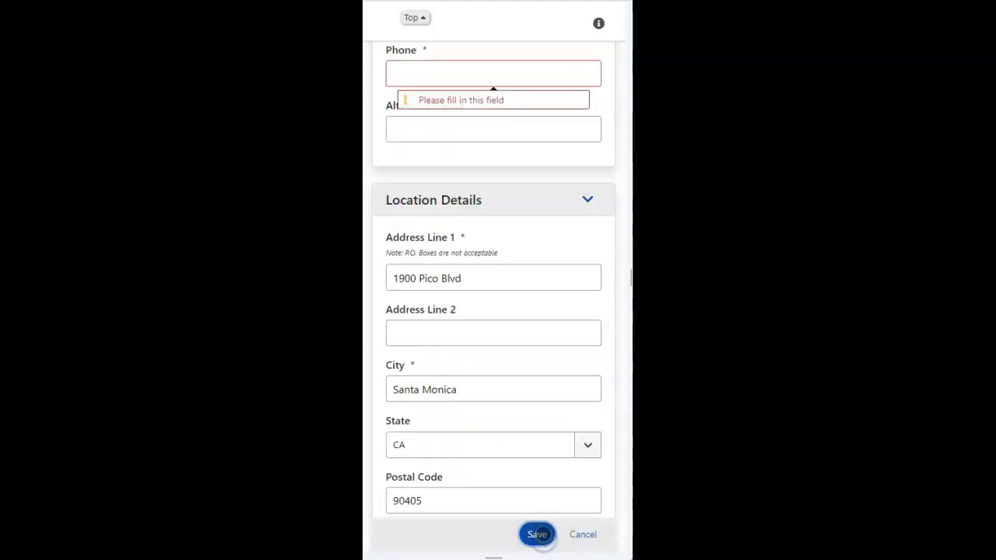
# Step: Fill in the required contact phone number and save the contact information
pyautogui.scroll(2, 430, 182)
pyautogui.click(429, 204)
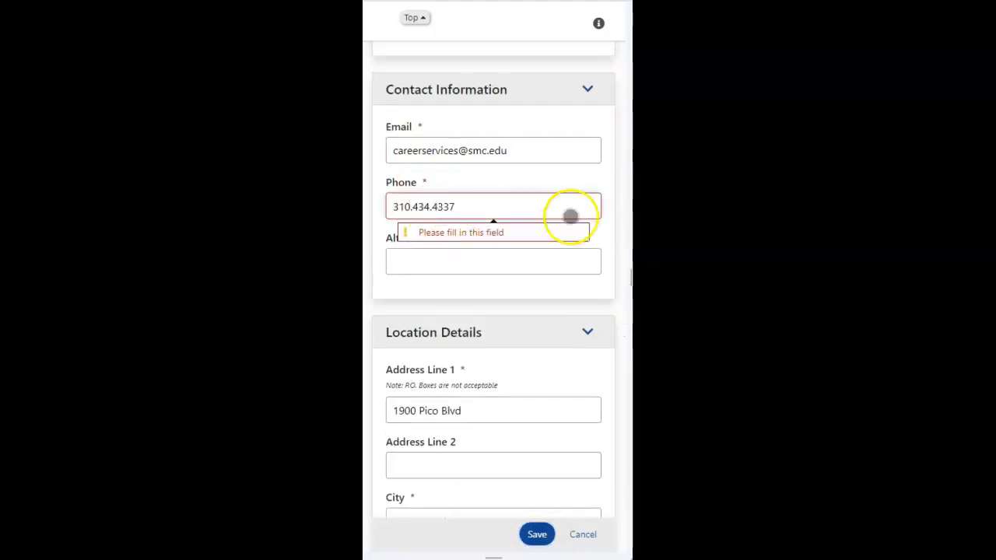
pyautogui.click(537, 533)
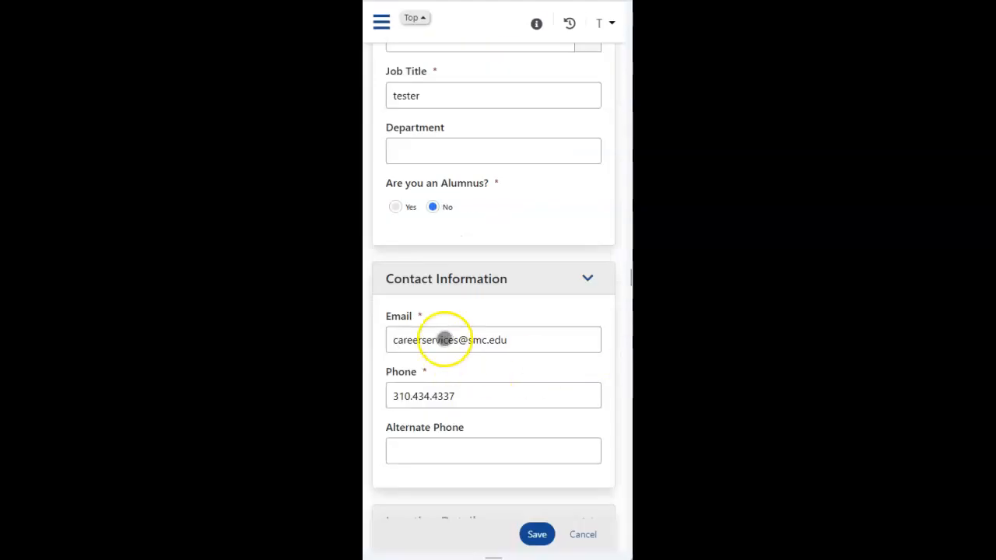
# Step: Review the location details, leave the optional Interests questions unanswered, and save the contact information form
pyautogui.scroll(-3, 460, 405)
pyautogui.scroll(-4, 461, 403)
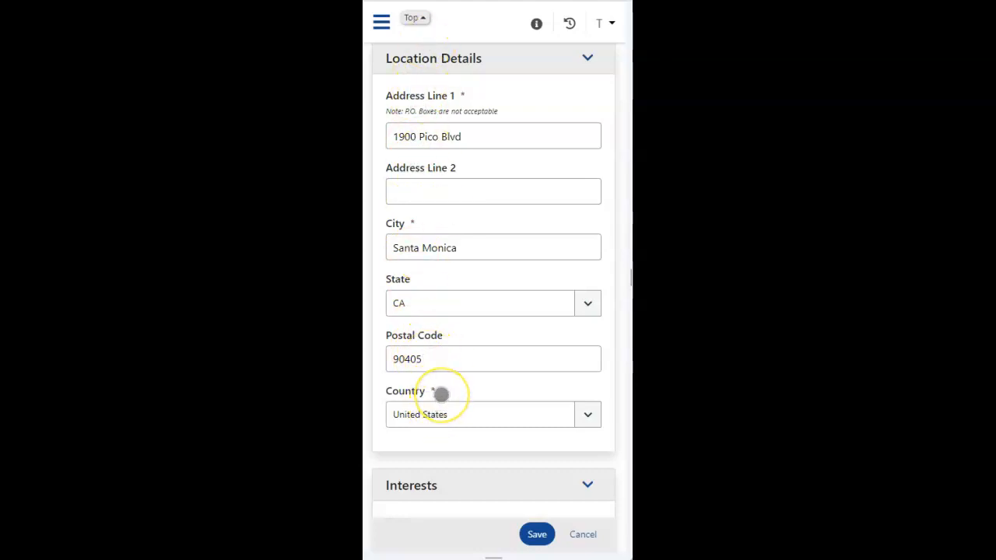
pyautogui.scroll(-5, 441, 394)
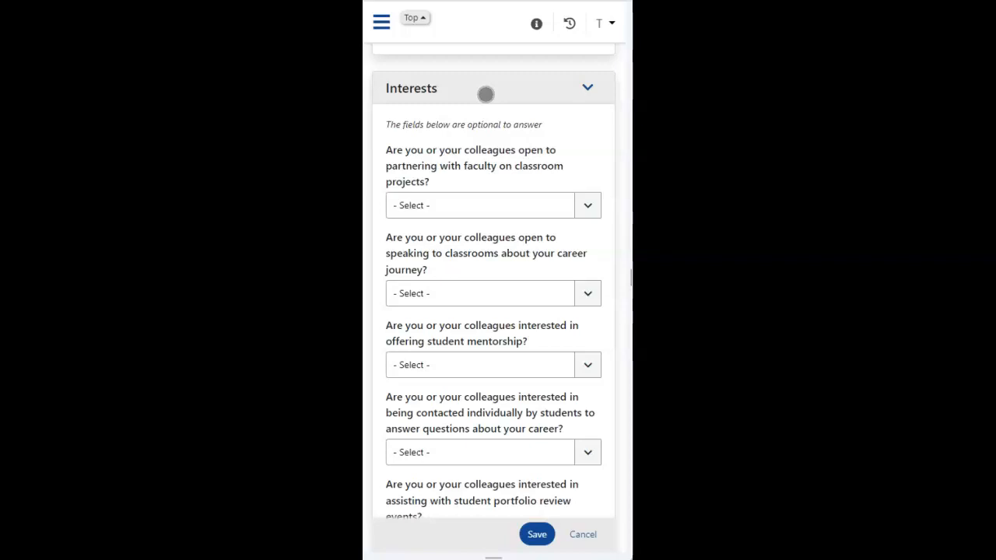
pyautogui.scroll(-1, 487, 92)
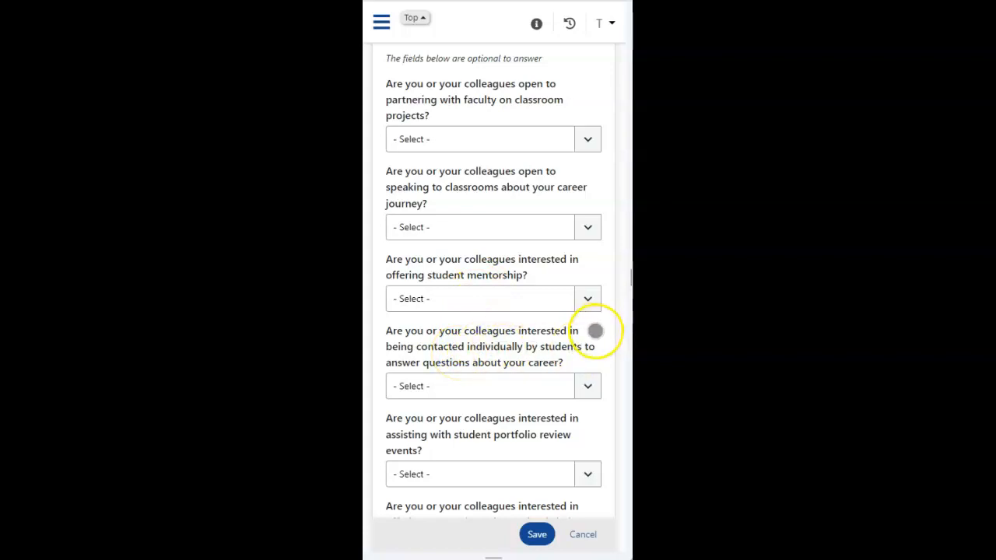
pyautogui.scroll(-2, 596, 327)
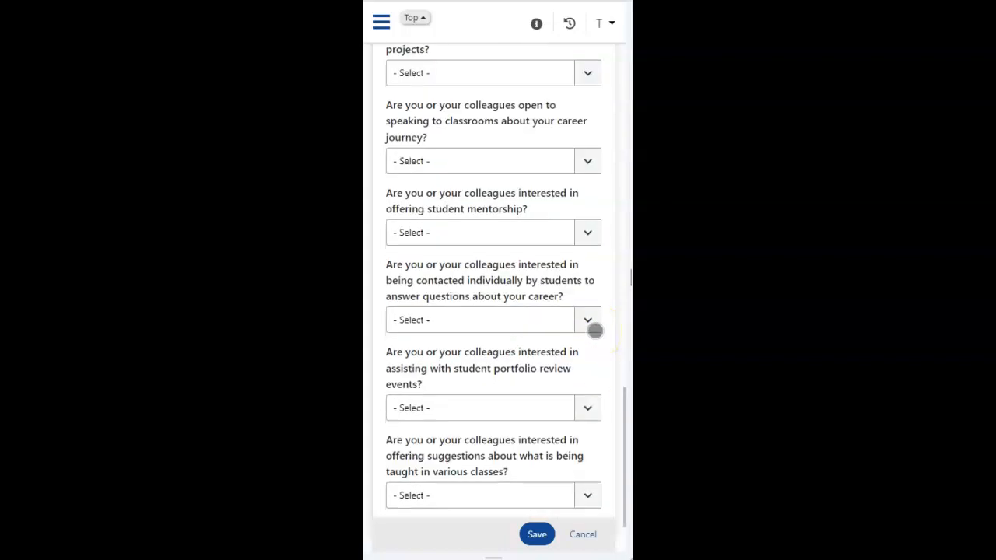
pyautogui.scroll(-2, 565, 358)
pyautogui.scroll(-1, 562, 358)
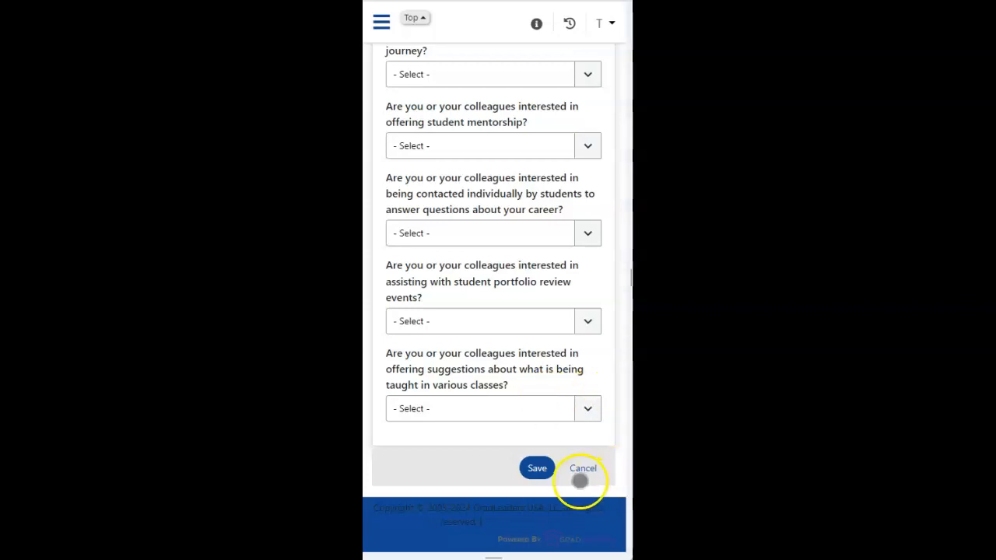
pyautogui.click(538, 469)
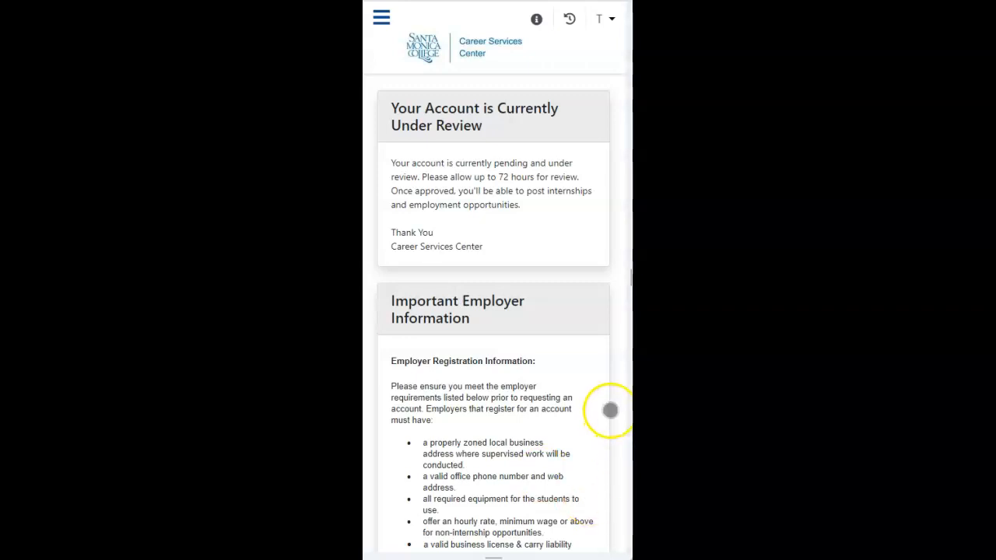
pyautogui.moveTo(610, 409); pyautogui.dragTo(555, 133)
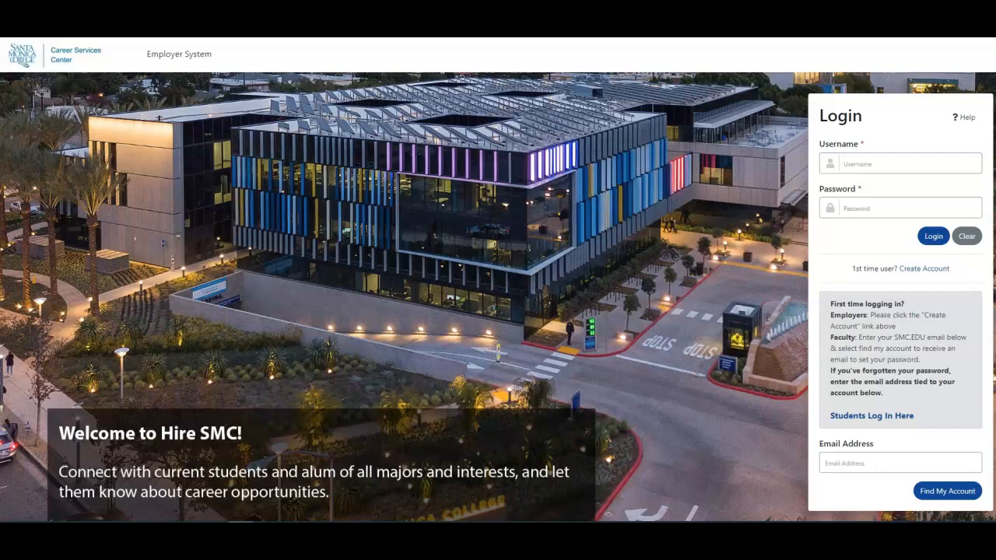
# Step: Enter the account's e-mail address as the username and log in to the employer system
pyautogui.click(863, 166)
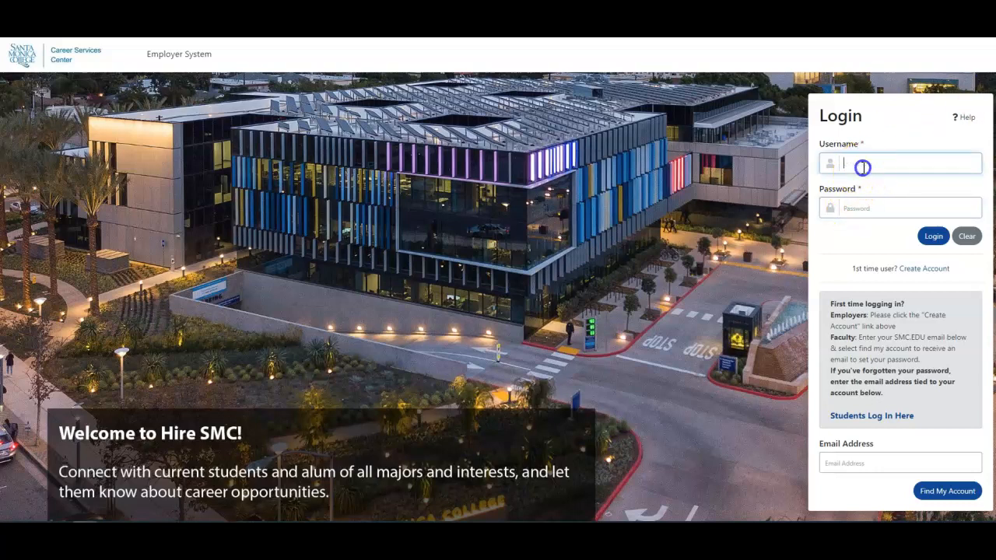
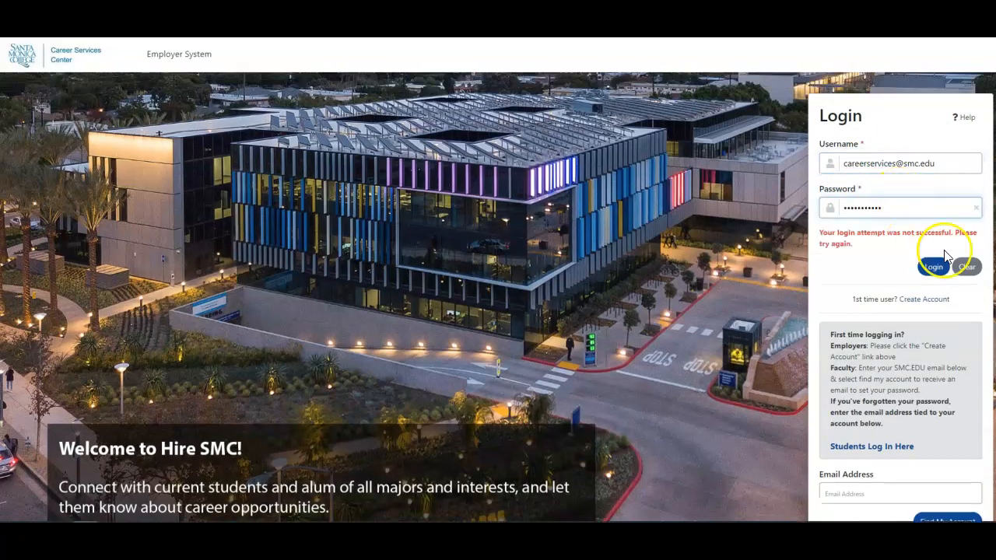
pyautogui.click(939, 267)
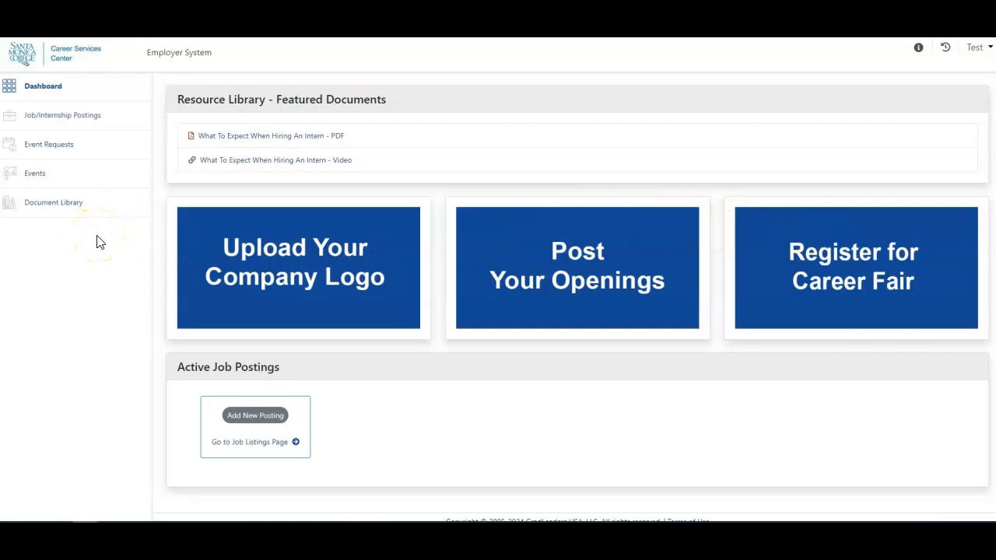
# Step: Open the Event Requests page and start adding a new request
pyautogui.click(62, 148)
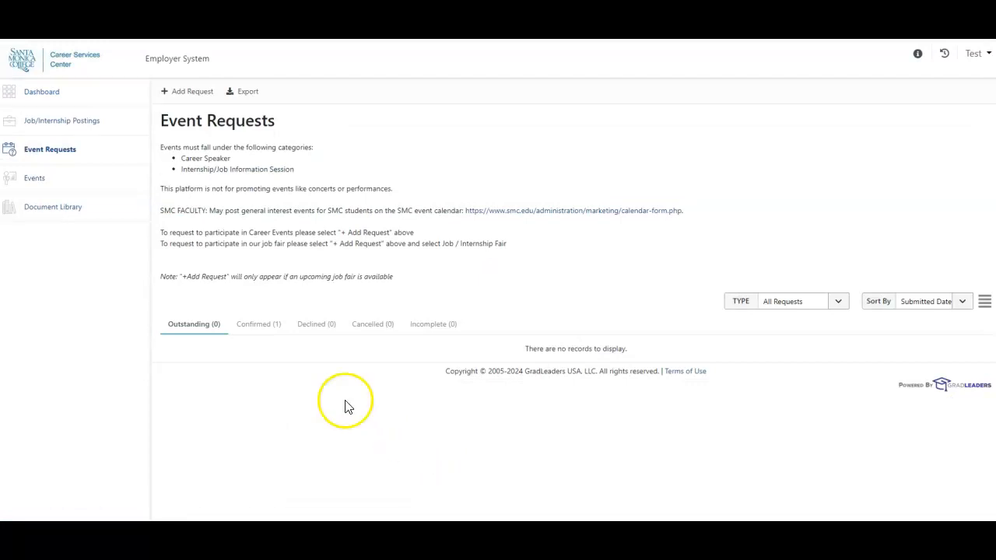
pyautogui.click(184, 94)
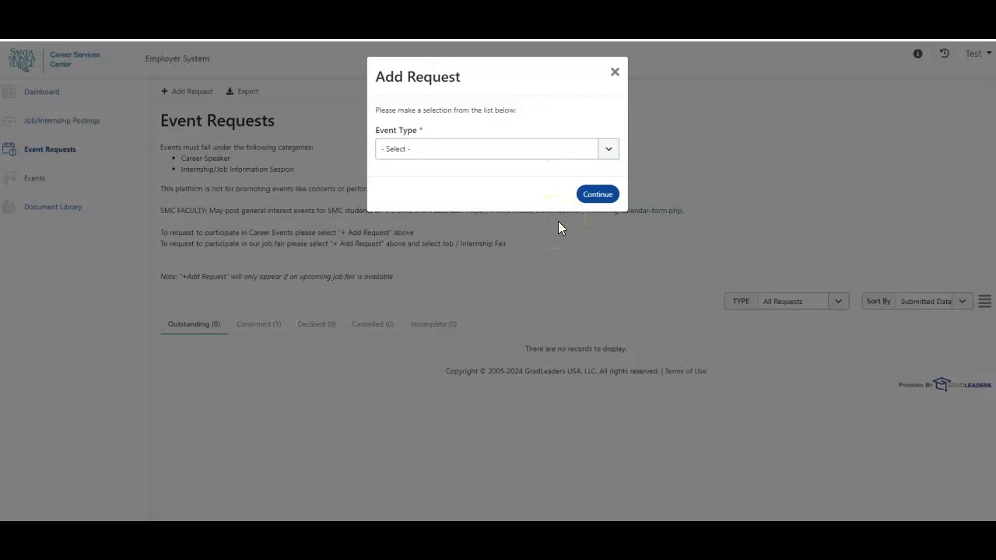
pyautogui.click(587, 193)
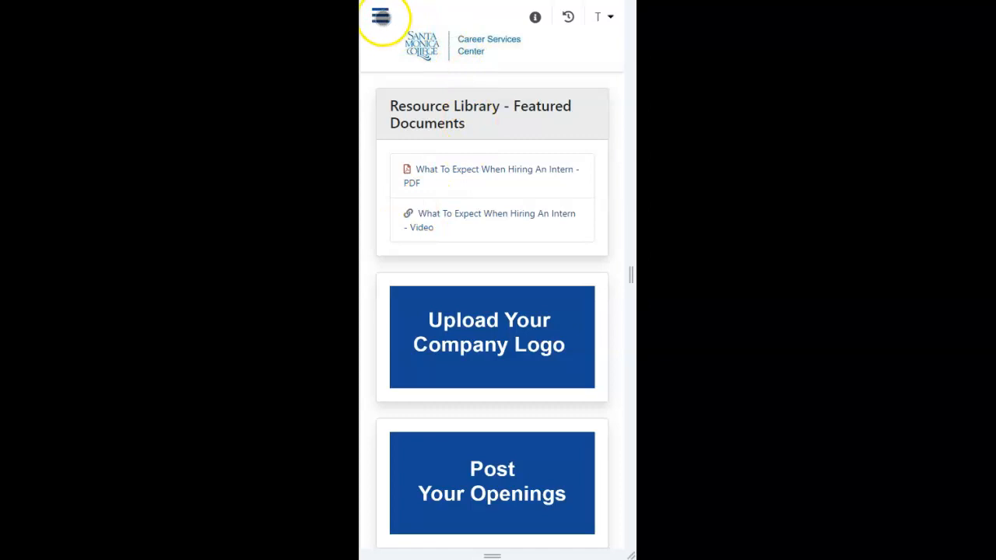
# Step: From the mobile dashboard, go to Event Requests and add a request with event type Company Event
pyautogui.click(381, 17)
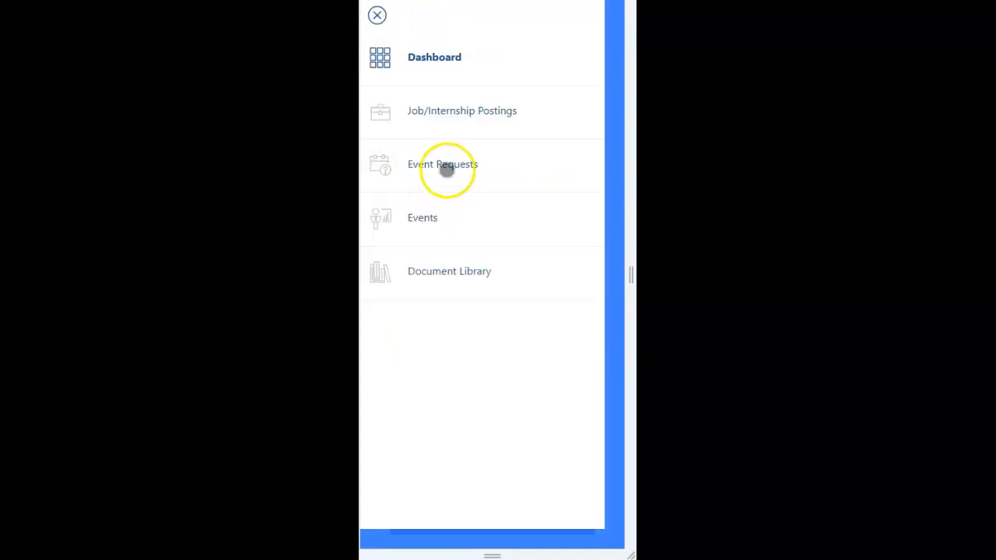
pyautogui.click(446, 168)
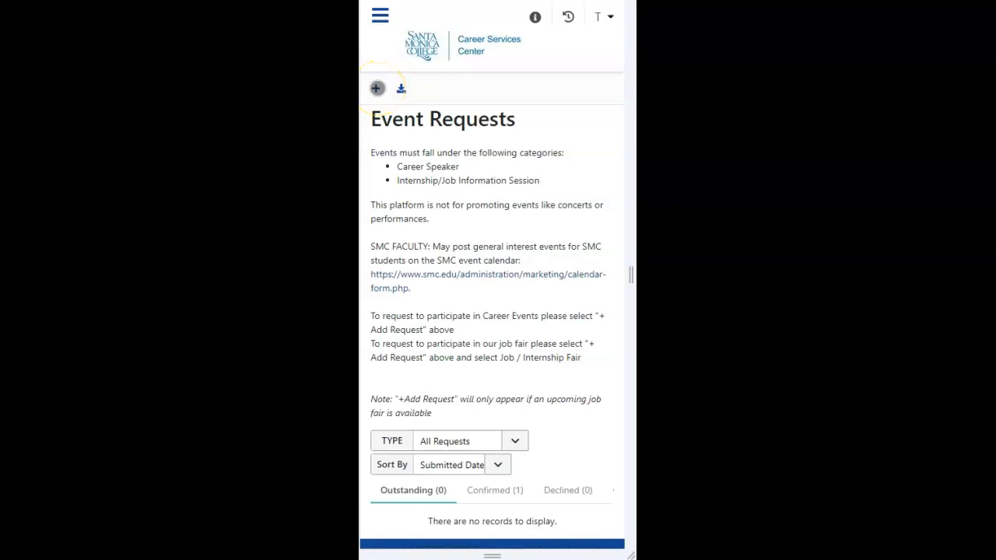
pyautogui.click(376, 88)
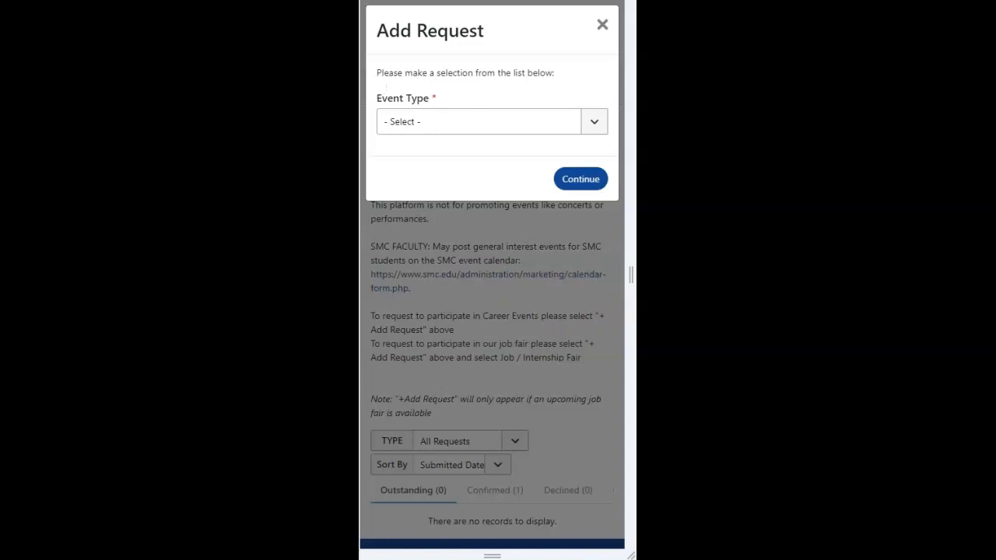
pyautogui.click(596, 121)
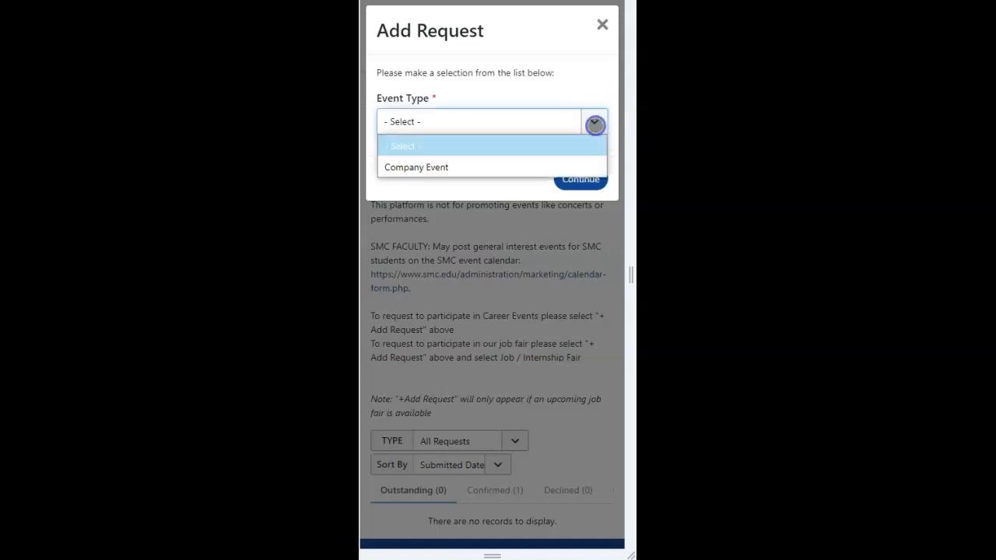
pyautogui.click(514, 166)
pyautogui.click(594, 186)
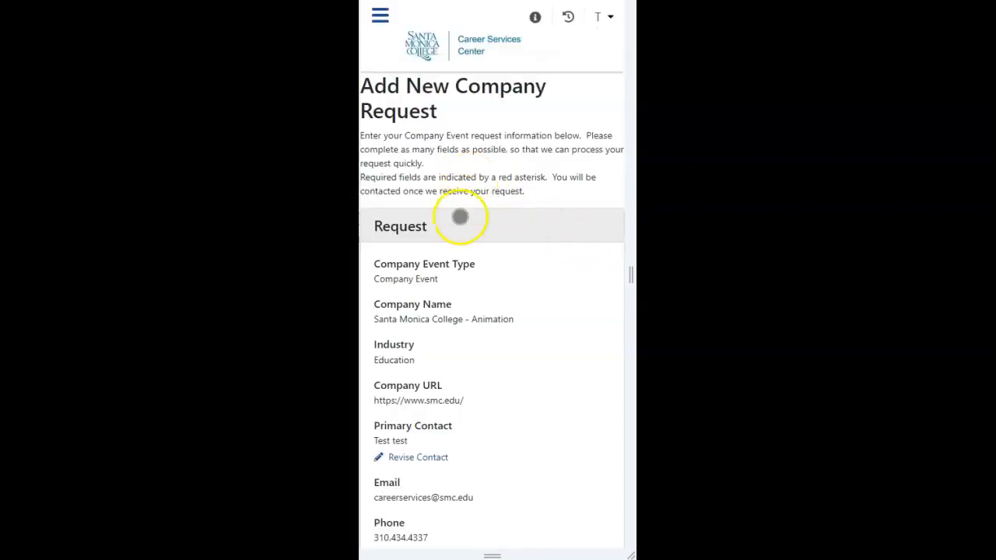
# Step: In the Event Details, set the date to 04/12/2024 and the start time to 10:00 am
pyautogui.scroll(-2, 465, 246)
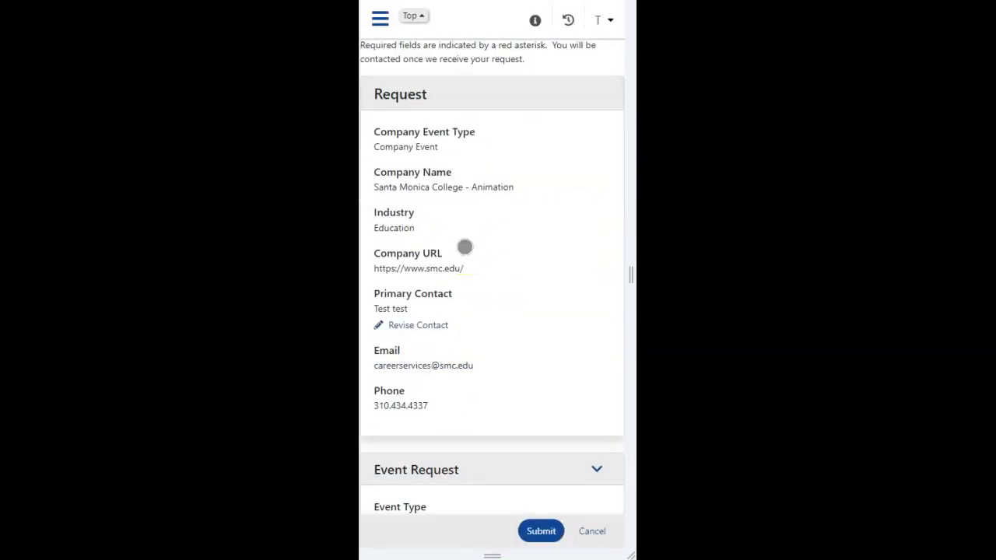
pyautogui.scroll(-3, 464, 246)
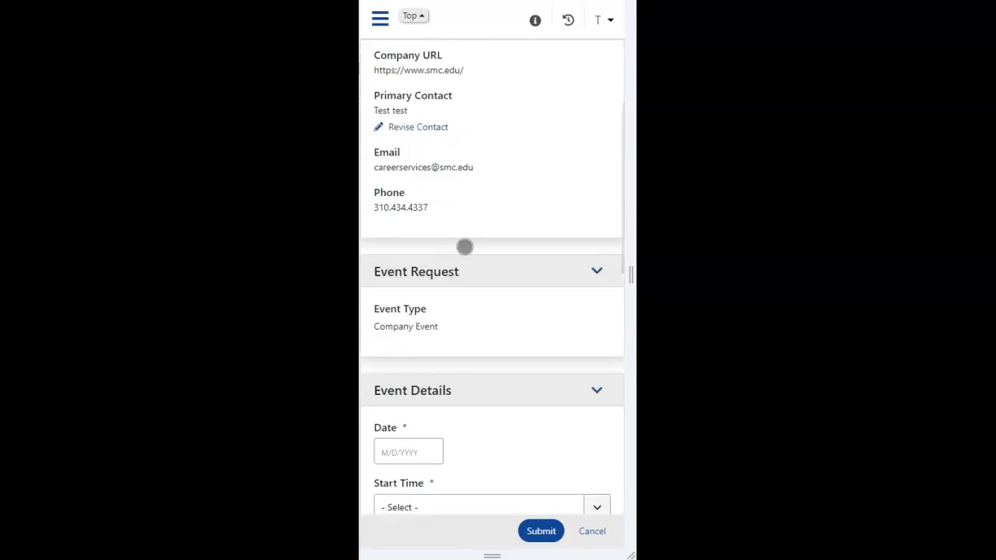
pyautogui.scroll(-3, 465, 246)
pyautogui.scroll(-2, 465, 247)
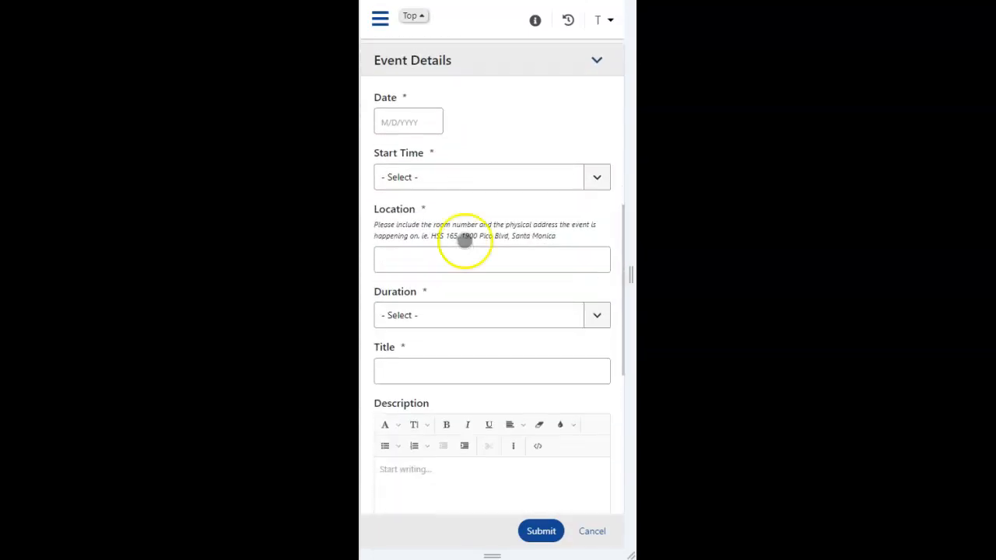
pyautogui.click(414, 122)
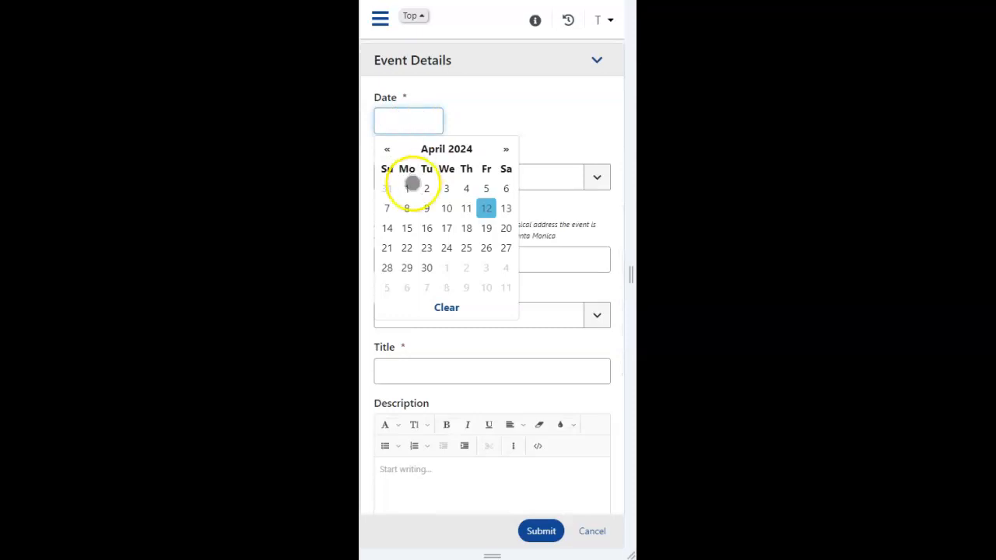
pyautogui.click(410, 229)
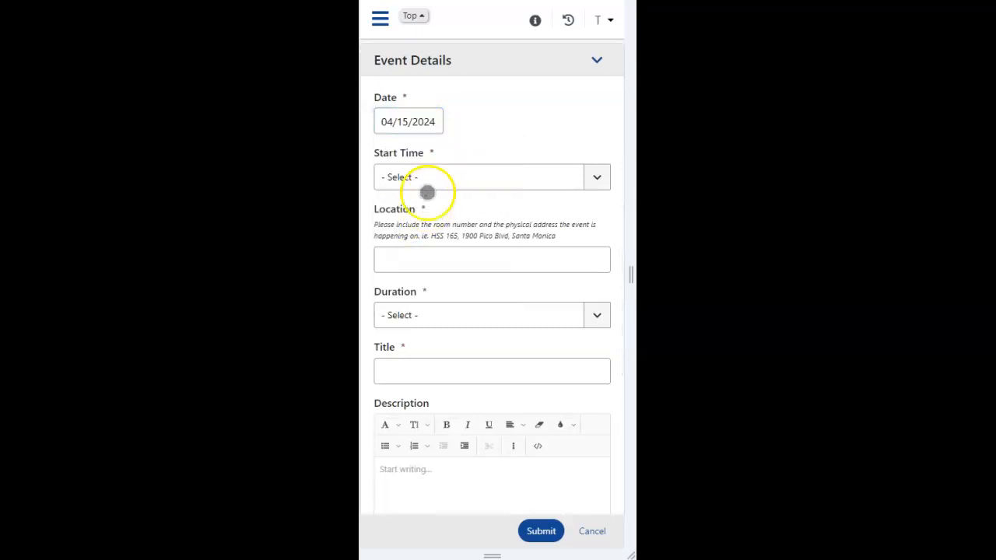
pyautogui.click(476, 170)
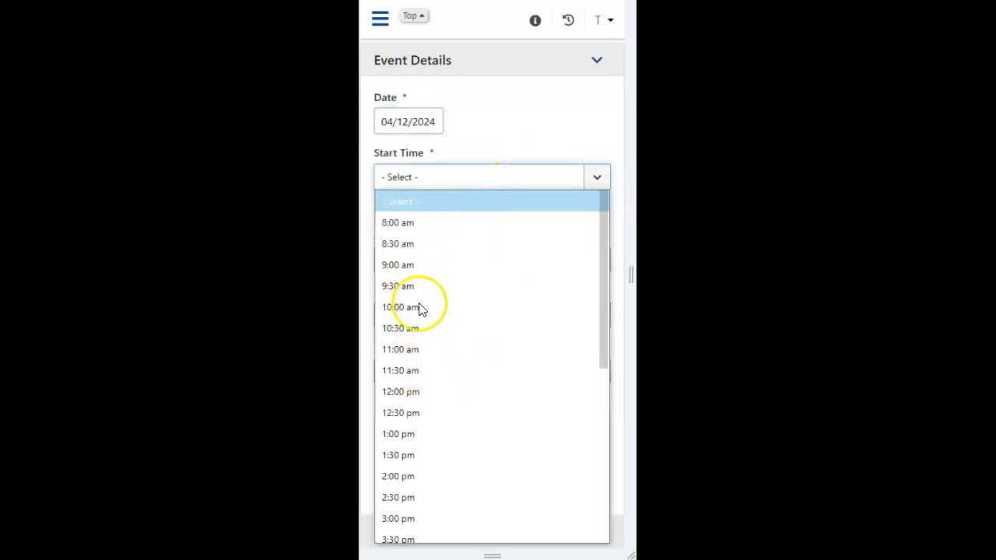
pyautogui.click(416, 308)
# Step: Enter "hss165" as the event location and set the duration to 4 hrs
pyautogui.click(432, 262)
pyautogui.write('hss165')
pyautogui.click(458, 313)
pyautogui.click(404, 224)
# Step: Fill in "test" as both the title and the description of the event
pyautogui.click(474, 371)
pyautogui.write('test')
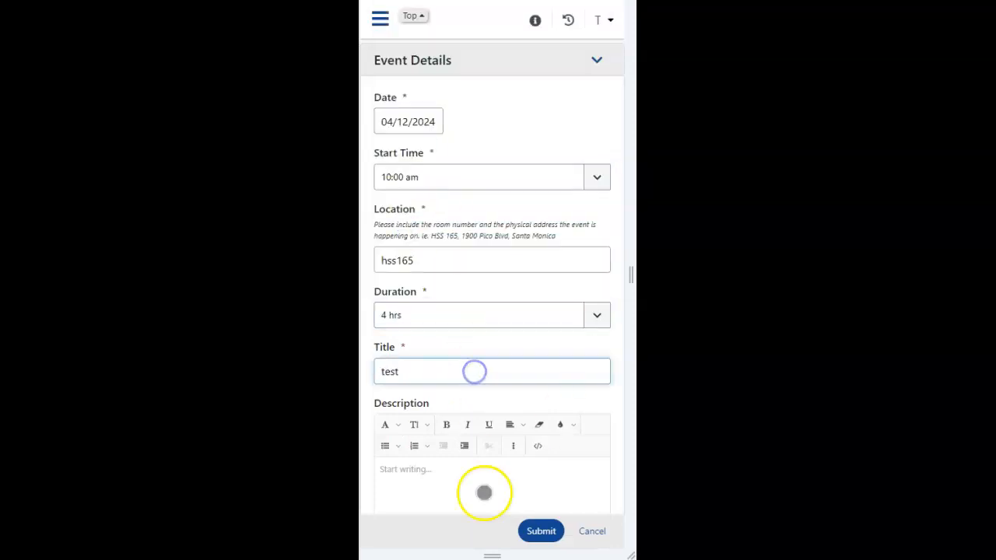
pyautogui.click(463, 482)
pyautogui.write('test')
# Step: Leave the event attachment unset and choose Yes for allowing students to register for the event
pyautogui.scroll(-3, 536, 381)
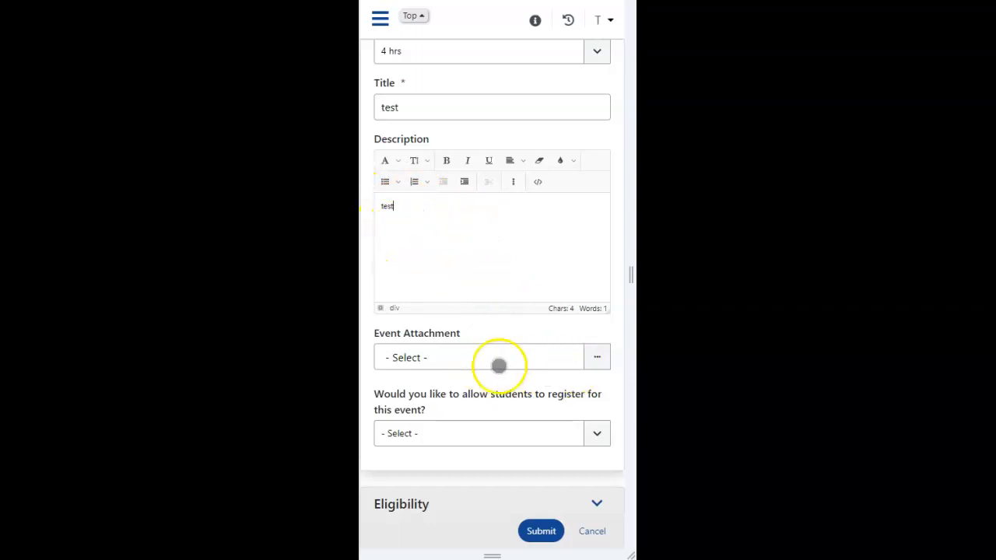
pyautogui.click(596, 358)
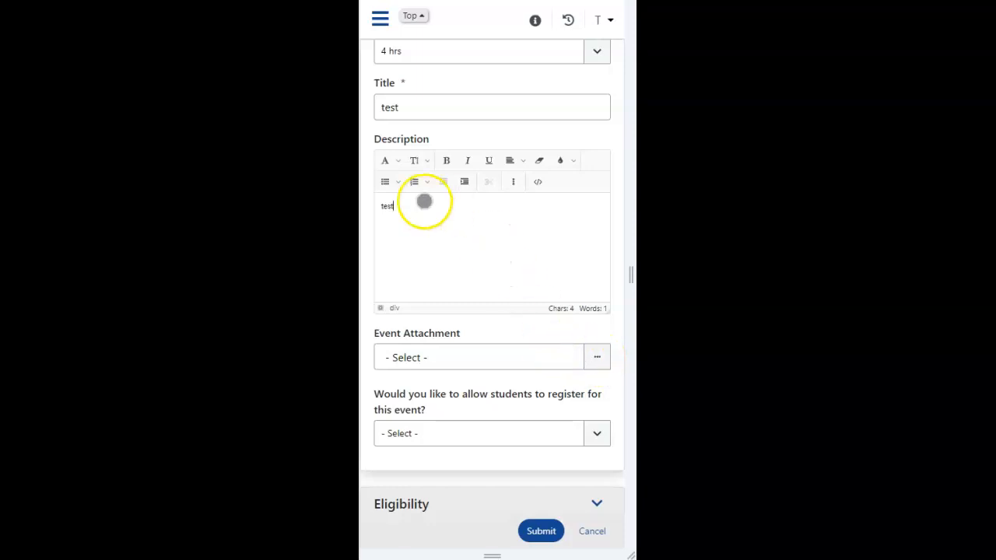
pyautogui.scroll(-3, 544, 355)
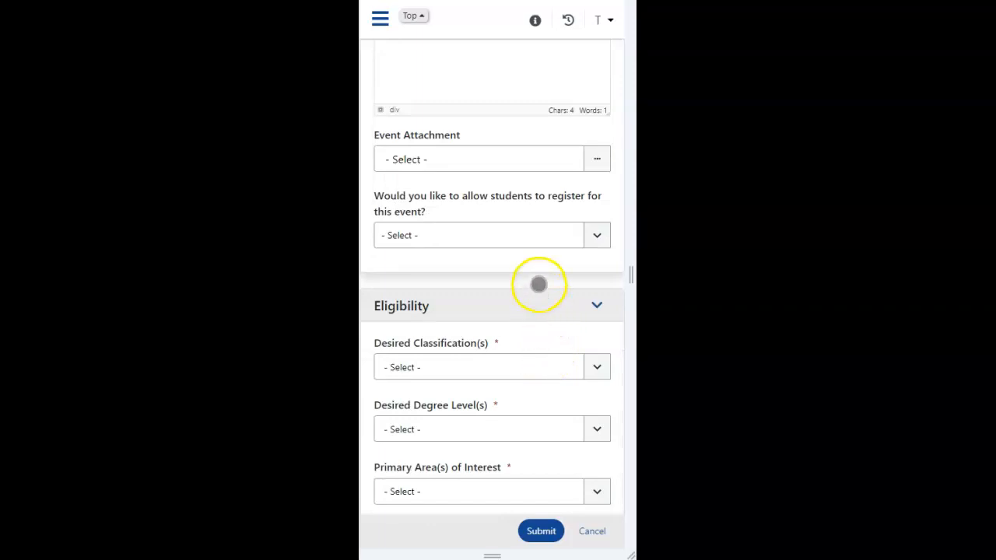
pyautogui.scroll(-1, 589, 247)
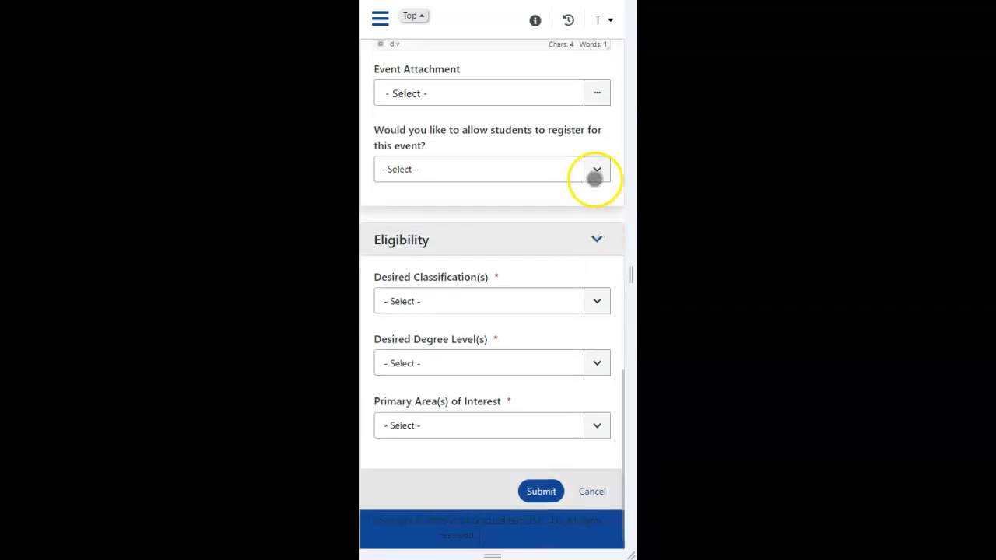
pyautogui.click(598, 169)
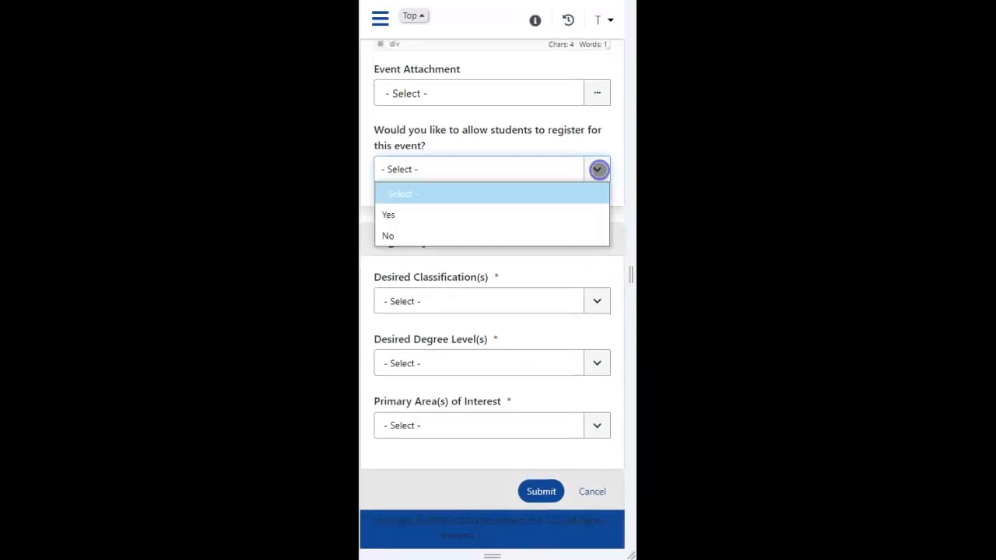
pyautogui.click(444, 218)
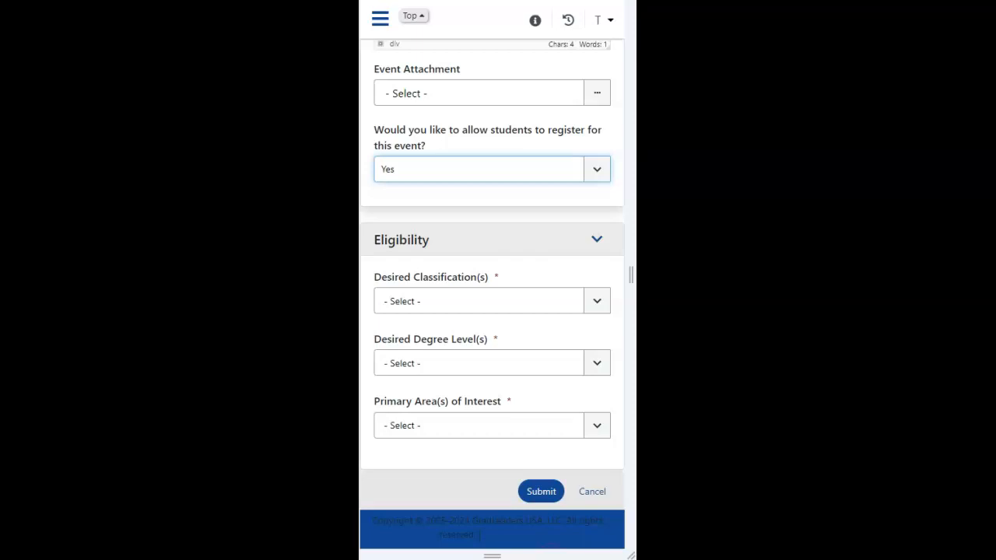
# Step: In the Eligibility section, select Student and Alumni as the desired classifications
pyautogui.click(413, 16)
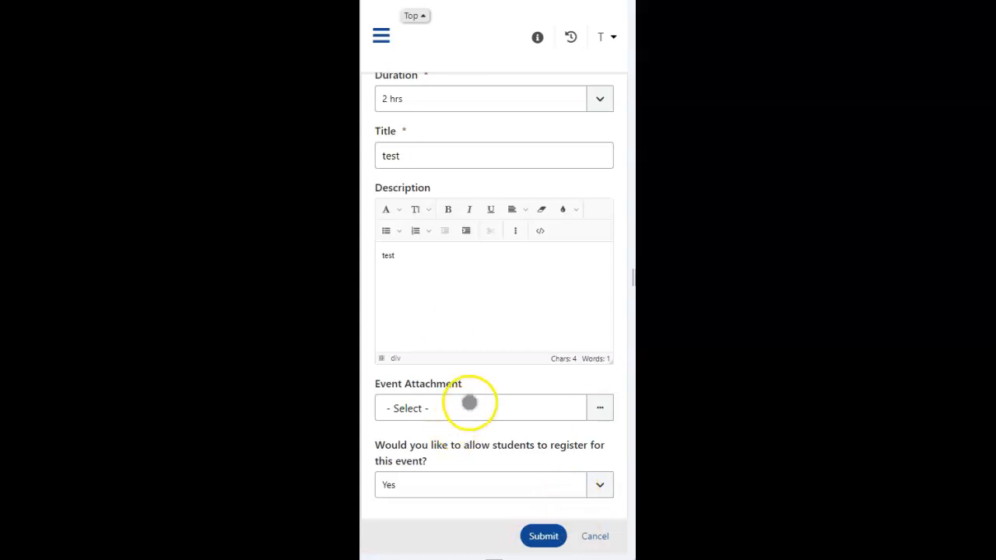
pyautogui.scroll(-4, 434, 407)
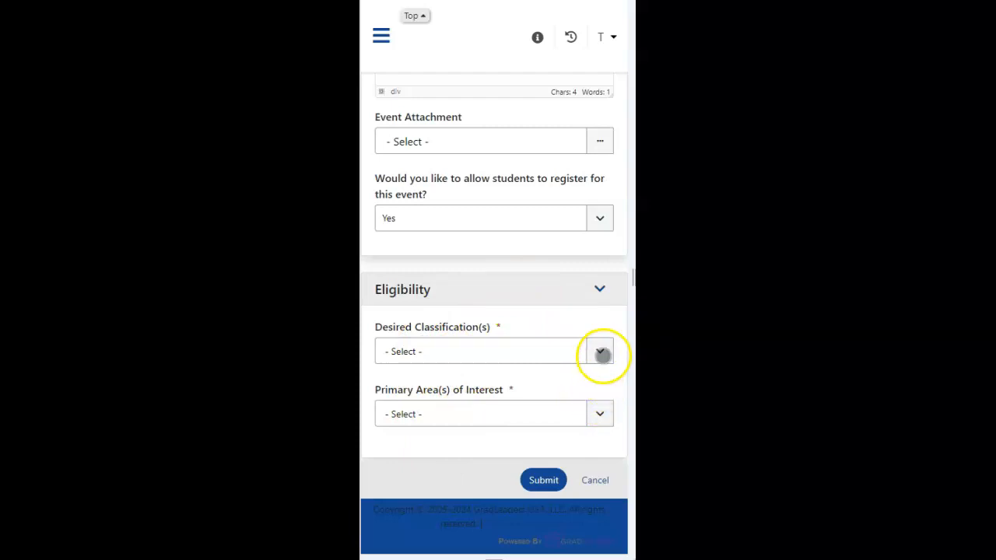
pyautogui.click(600, 351)
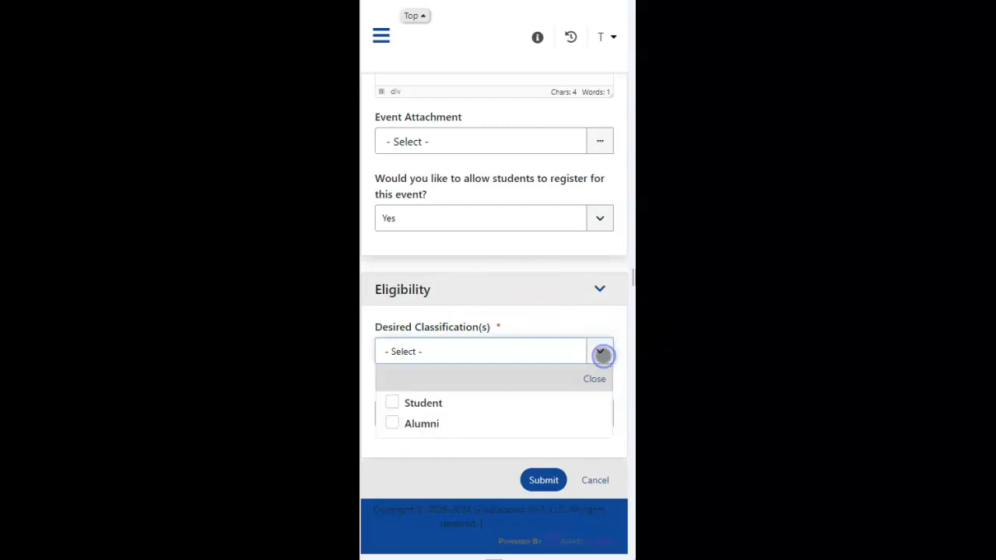
pyautogui.click(392, 404)
pyautogui.click(392, 426)
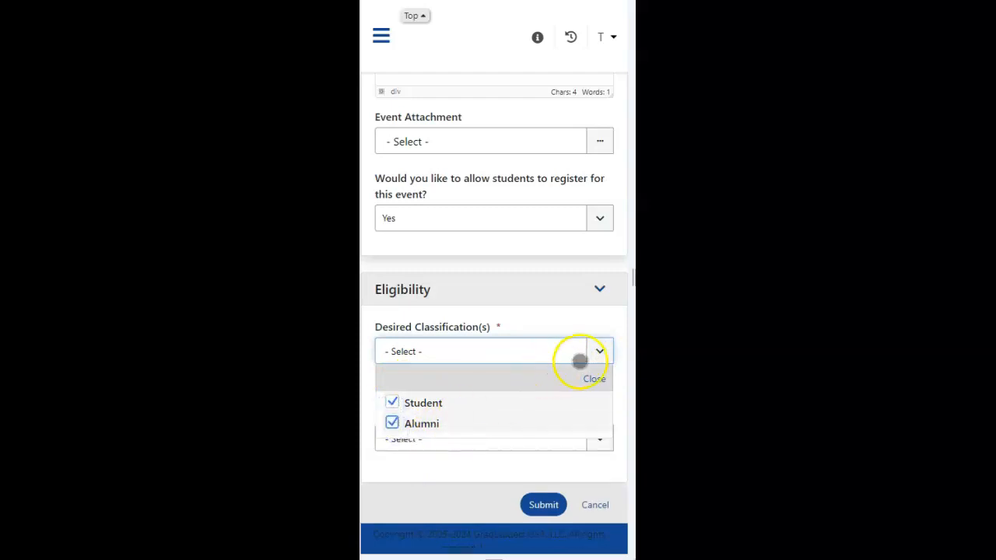
pyautogui.click(599, 351)
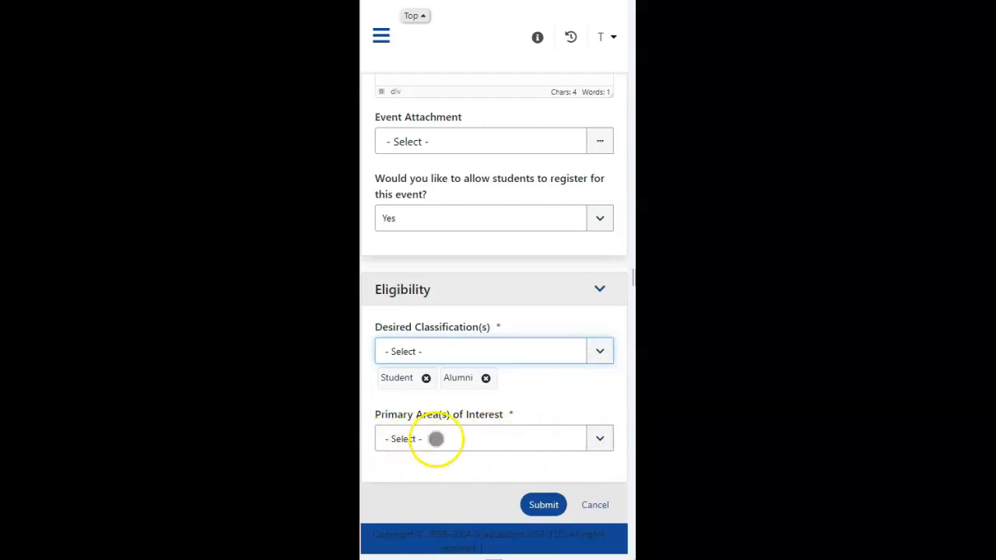
# Step: Under Arts, Media, and Entertainment, select Animation, Broadcast Media and Dance as the event's primary areas of interest
pyautogui.click(602, 440)
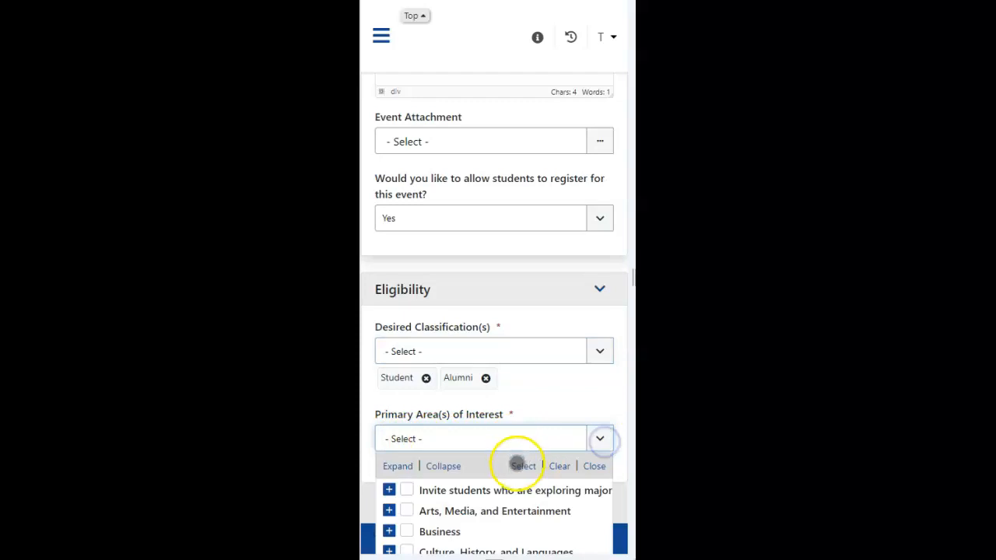
pyautogui.scroll(-2, 497, 493)
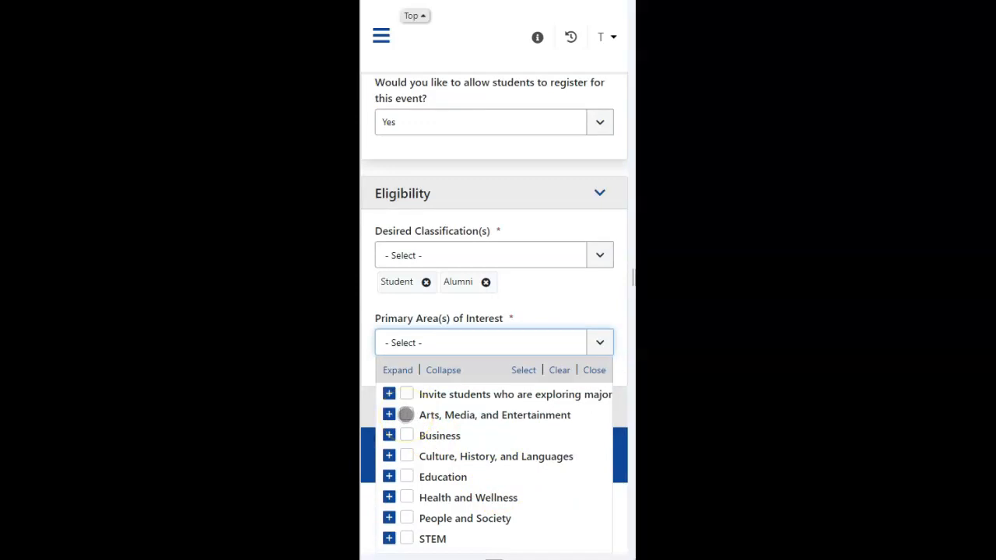
pyautogui.click(388, 415)
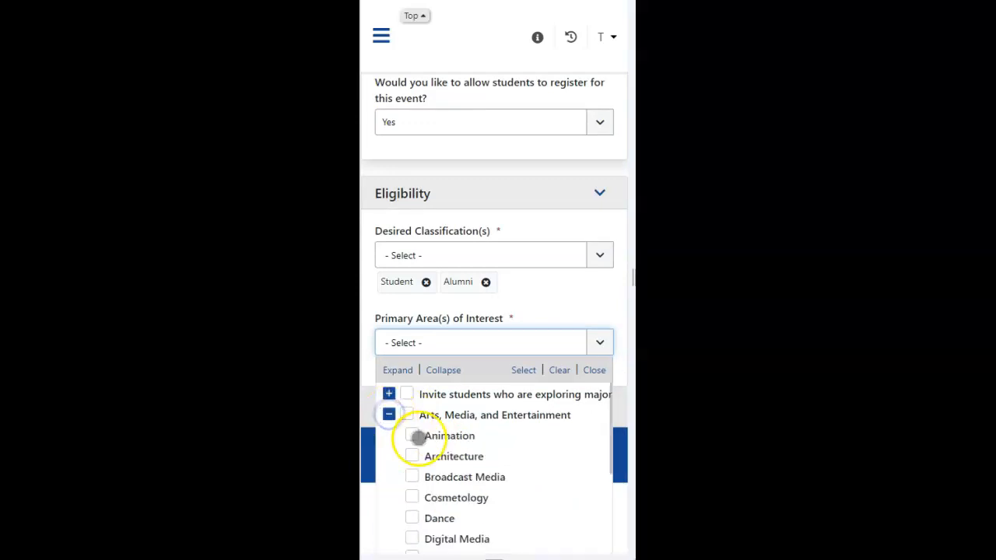
pyautogui.click(442, 433)
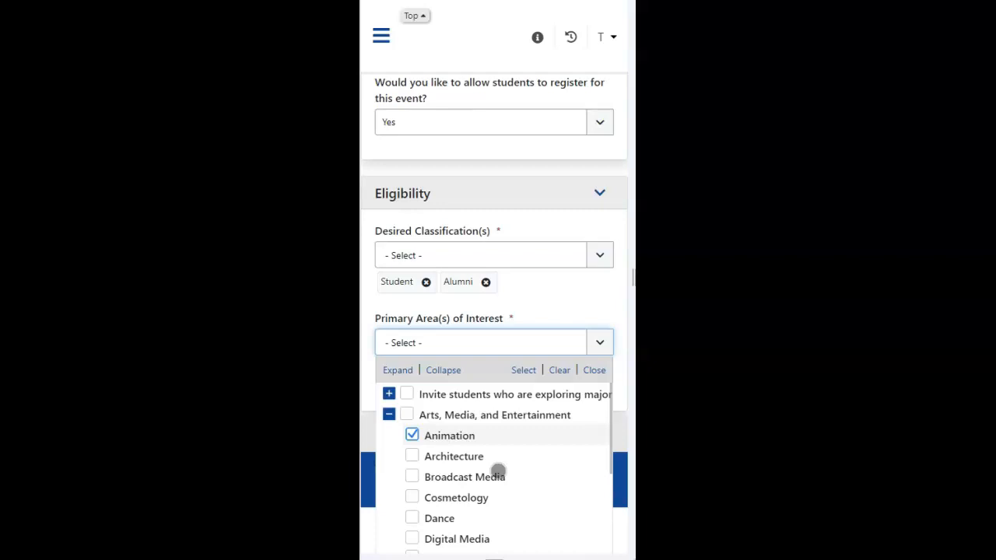
pyautogui.scroll(-2, 493, 462)
pyautogui.scroll(2, 493, 462)
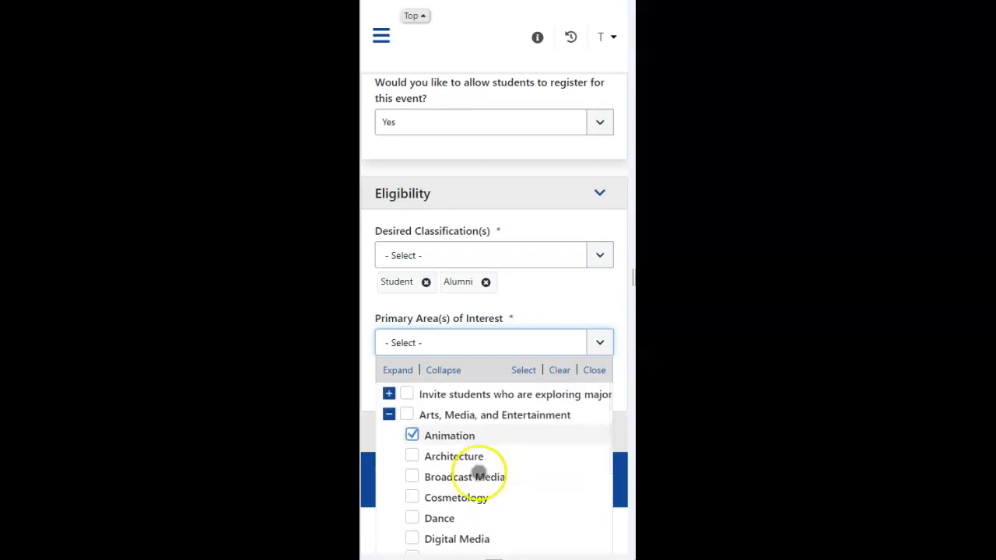
pyautogui.click(411, 476)
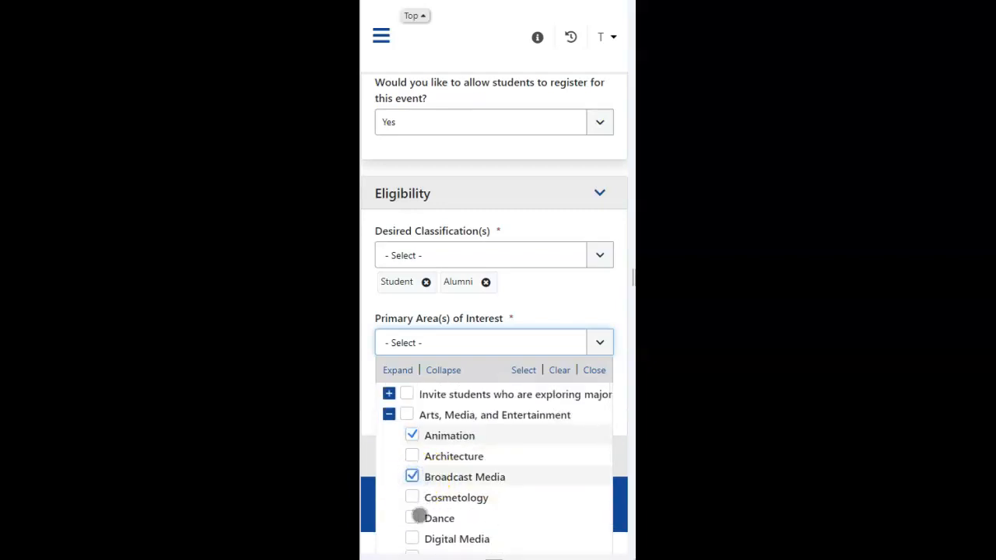
pyautogui.click(412, 517)
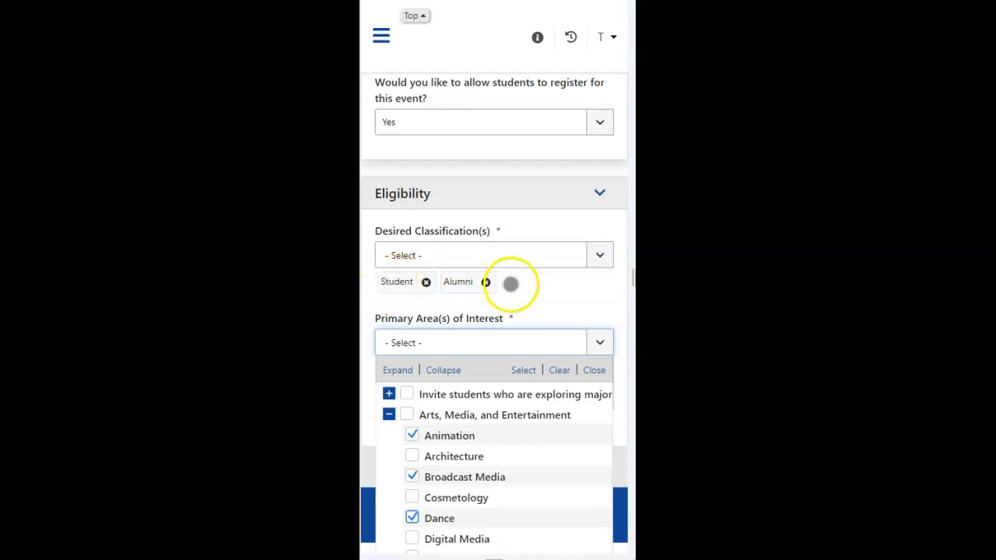
pyautogui.click(560, 307)
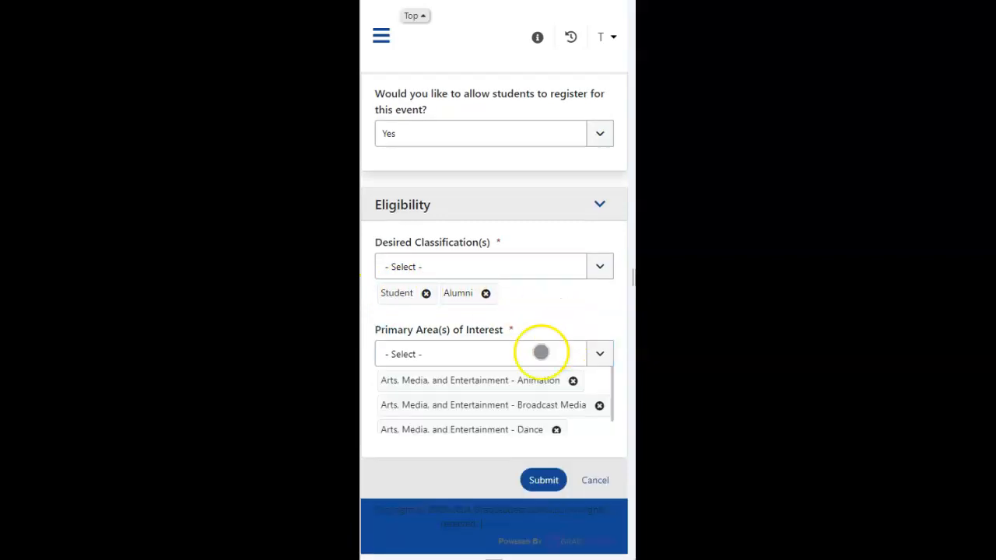
# Step: Submit the Company Event request and look over the outstanding requests on the Event Requests page
pyautogui.scroll(-1, 473, 382)
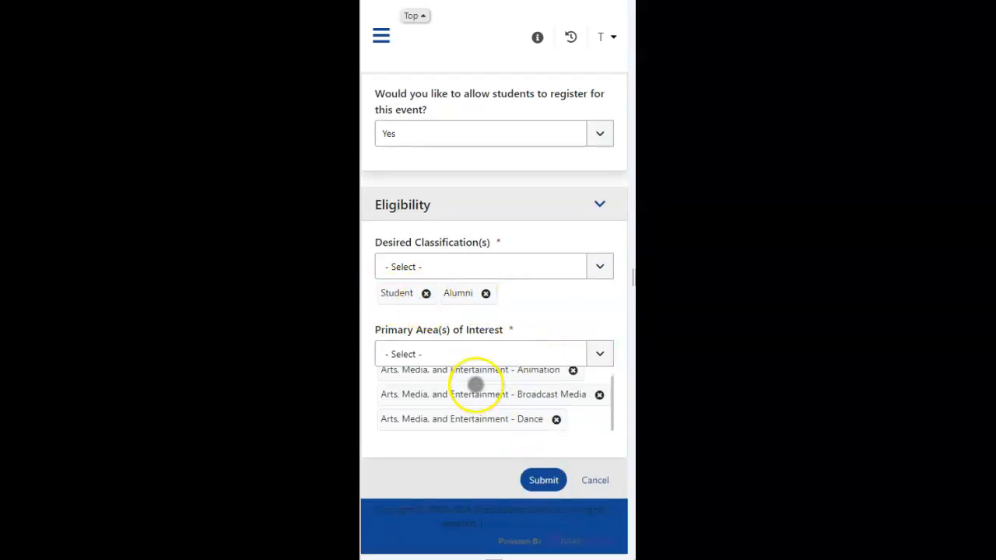
pyautogui.click(545, 479)
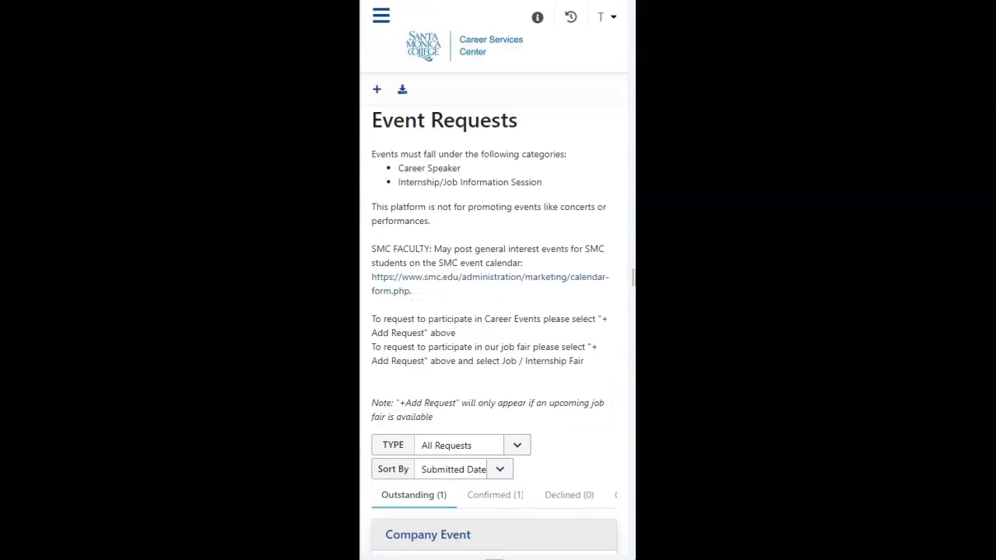
pyautogui.scroll(-3, 456, 195)
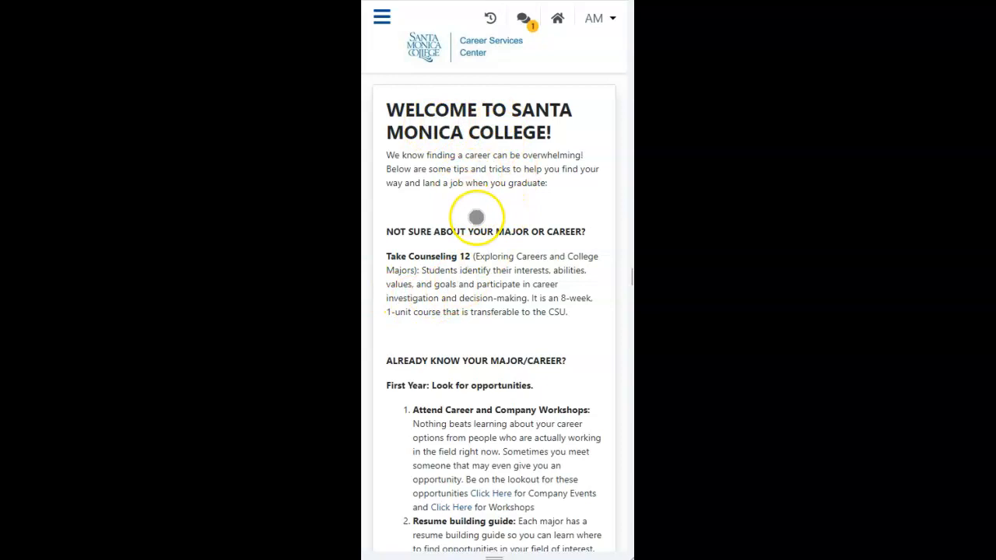
# Step: Read the career tips and additional support on the student home page, and activate the message field in The Collaboration Room chat
pyautogui.scroll(-3, 475, 216)
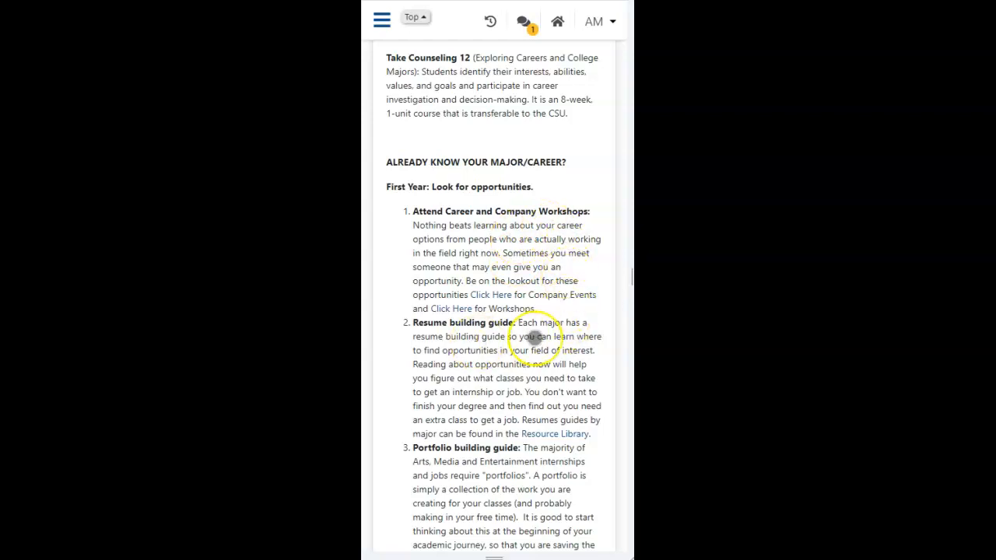
pyautogui.scroll(-3, 533, 337)
pyautogui.scroll(-1, 533, 338)
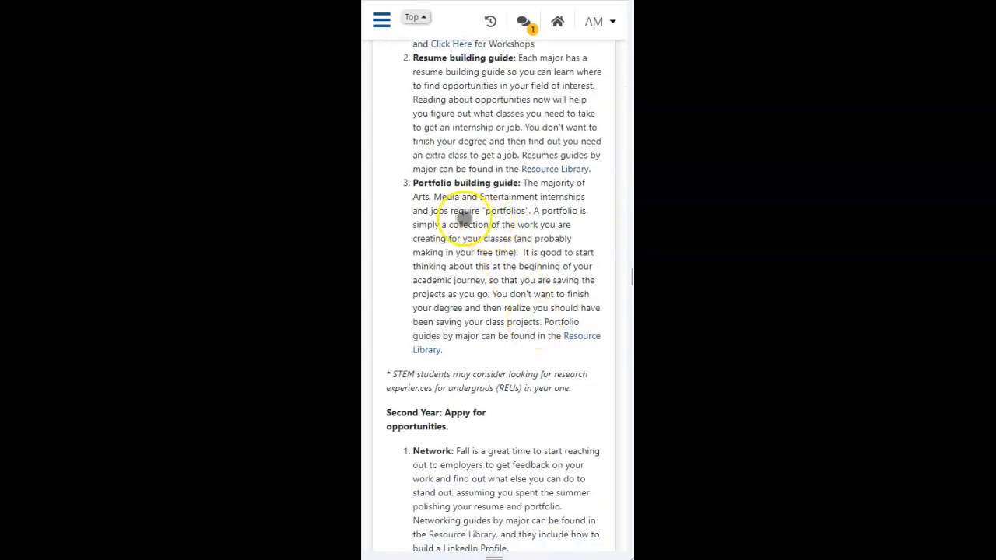
pyautogui.scroll(-4, 502, 225)
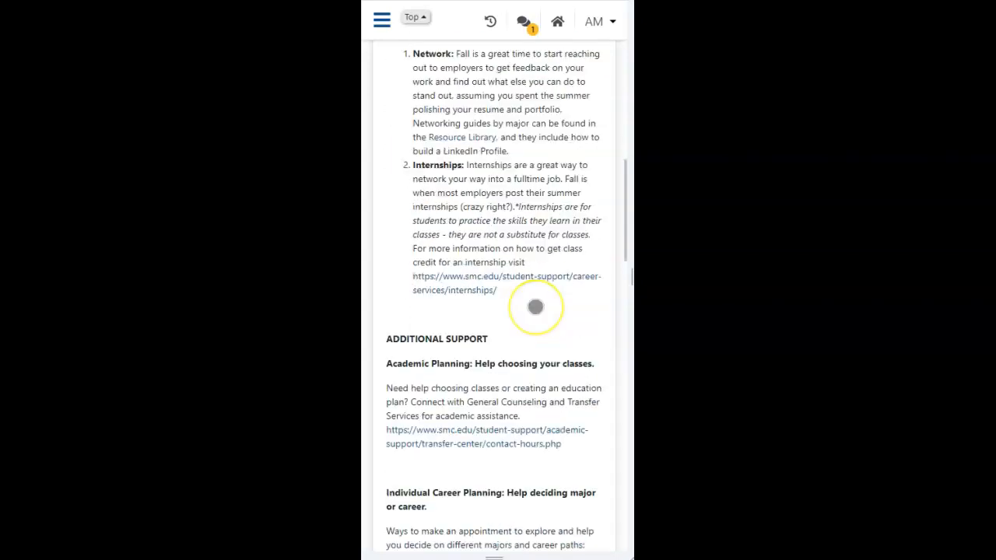
pyautogui.scroll(-3, 534, 306)
pyautogui.scroll(-1, 535, 306)
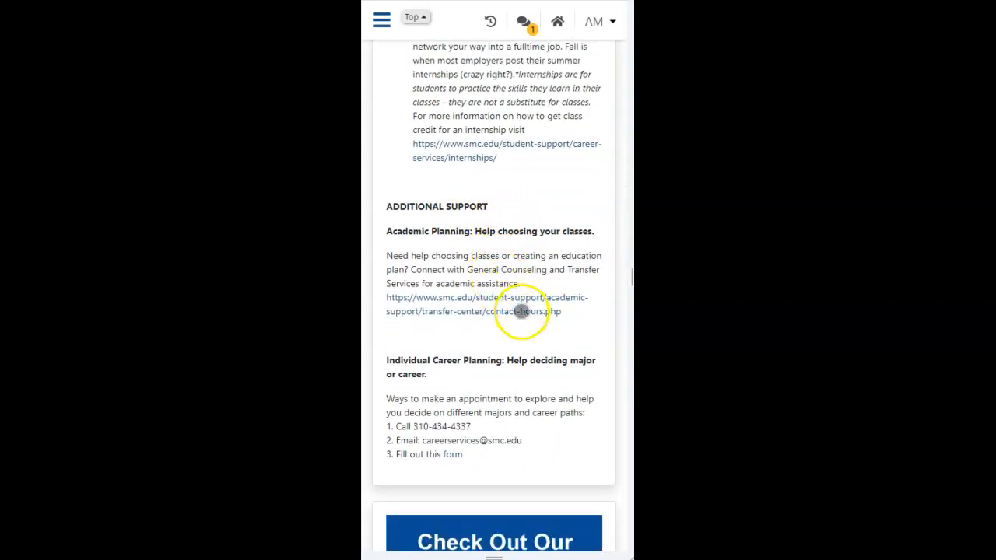
pyautogui.scroll(-1, 521, 312)
pyautogui.scroll(-3, 521, 313)
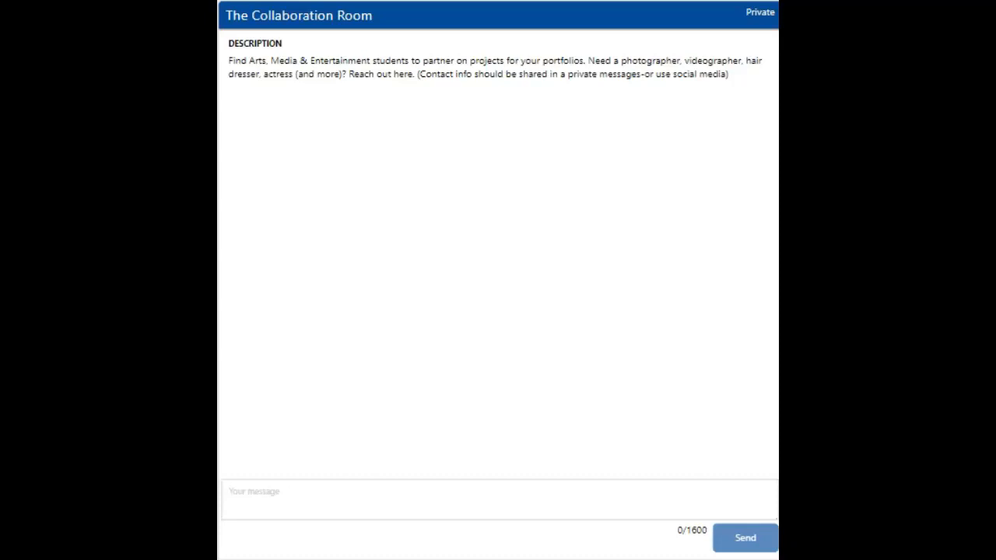
pyautogui.click(273, 500)
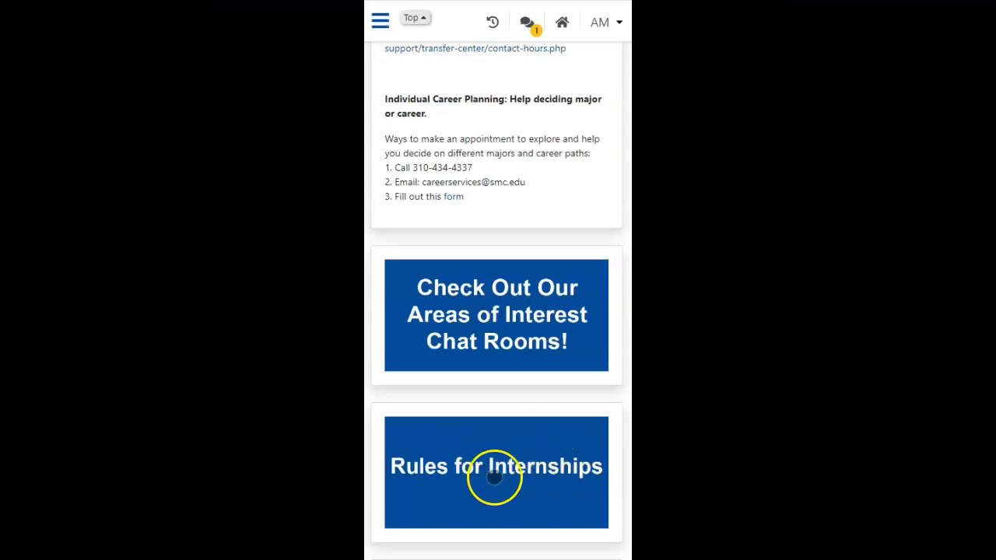
# Step: Review the student home page's internship rules, events, On-Campus Job Finding Tips, Targeted Jobs and Quick Job Searches sections
pyautogui.scroll(-1, 505, 472)
pyautogui.scroll(-3, 505, 472)
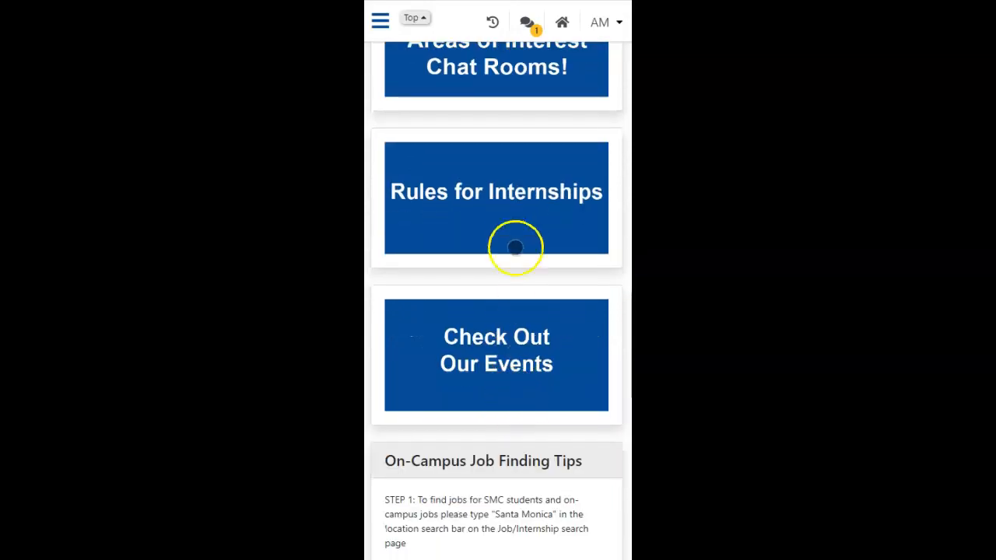
pyautogui.scroll(-1, 518, 213)
pyautogui.scroll(-1, 518, 210)
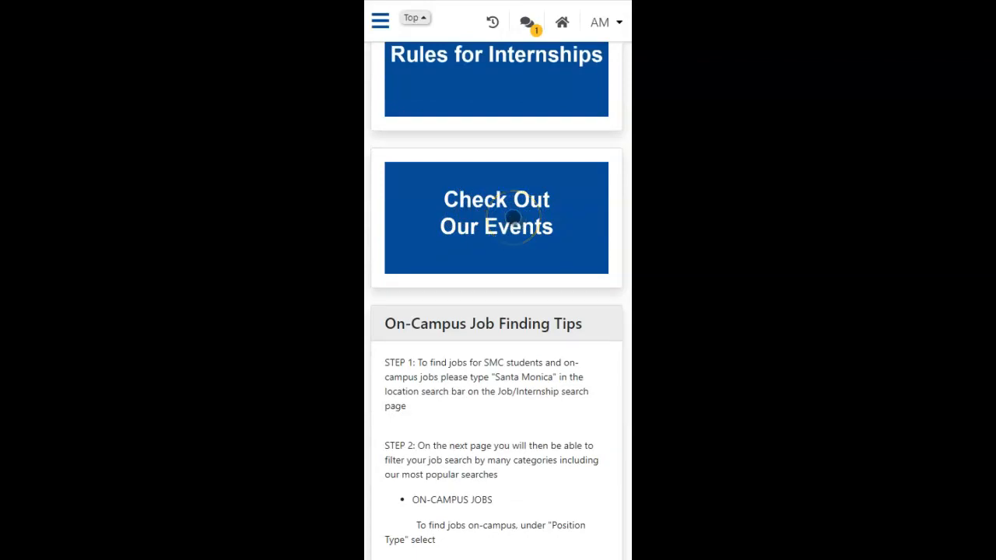
pyautogui.scroll(-3, 451, 138)
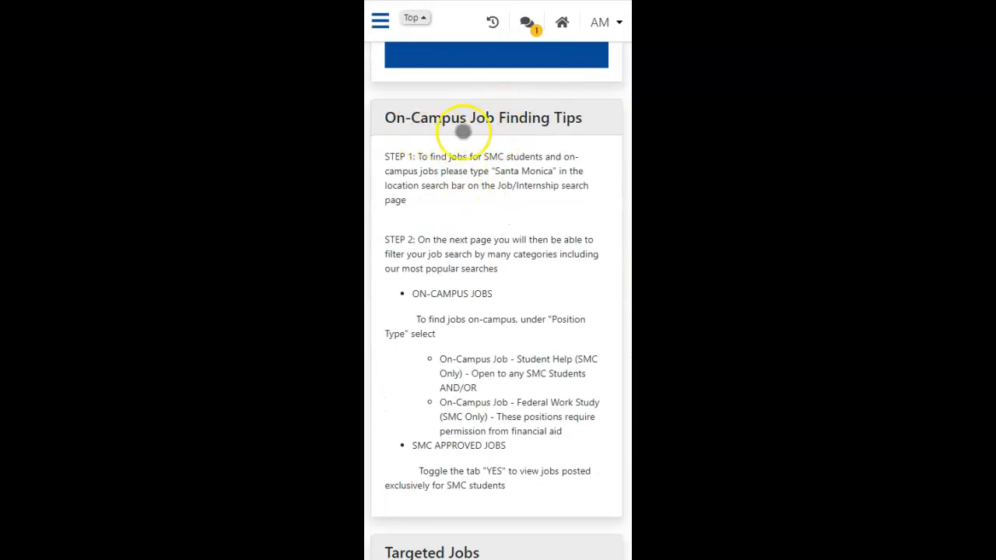
pyautogui.scroll(-4, 530, 137)
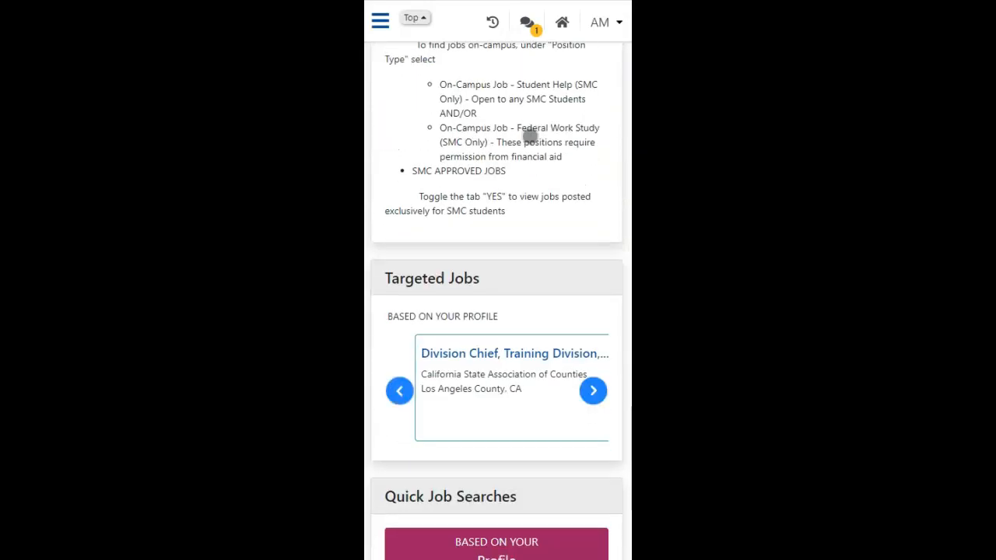
pyautogui.scroll(-2, 530, 136)
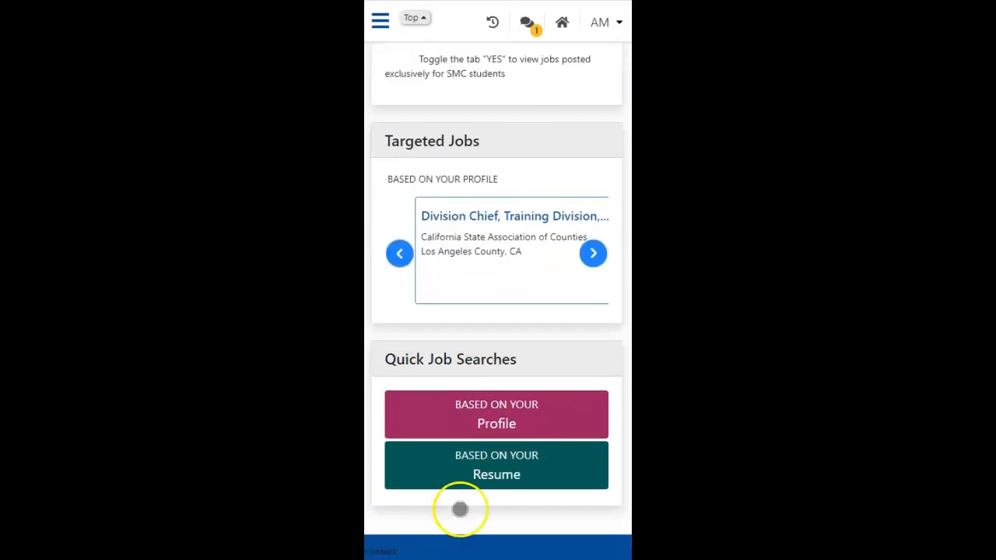
pyautogui.scroll(10, 500, 513)
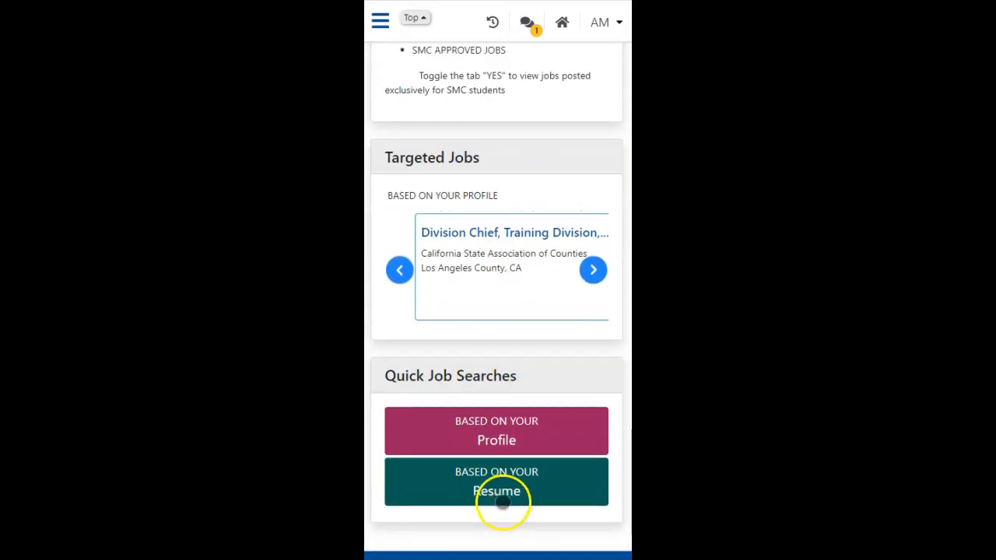
pyautogui.click(502, 492)
pyautogui.scroll(5, 504, 493)
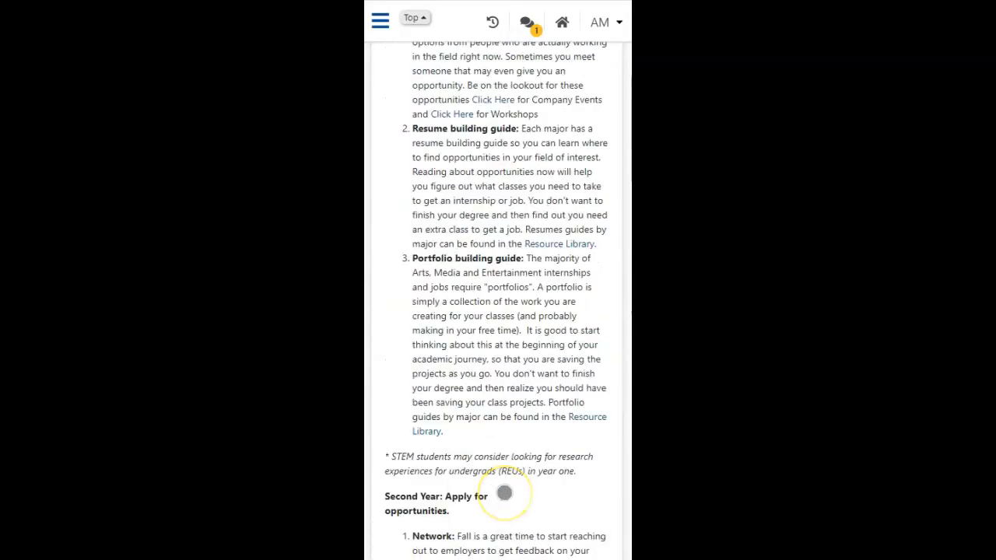
pyautogui.scroll(5, 504, 492)
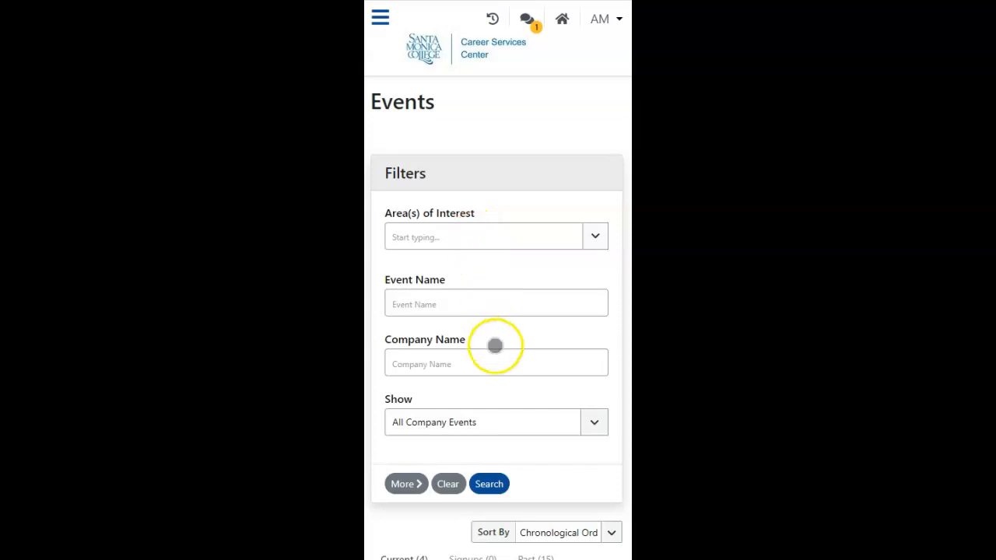
# Step: Open the first Santa Monica College - Animation event among the current company events and examine its event, eligibility and signup information
pyautogui.scroll(-5, 495, 353)
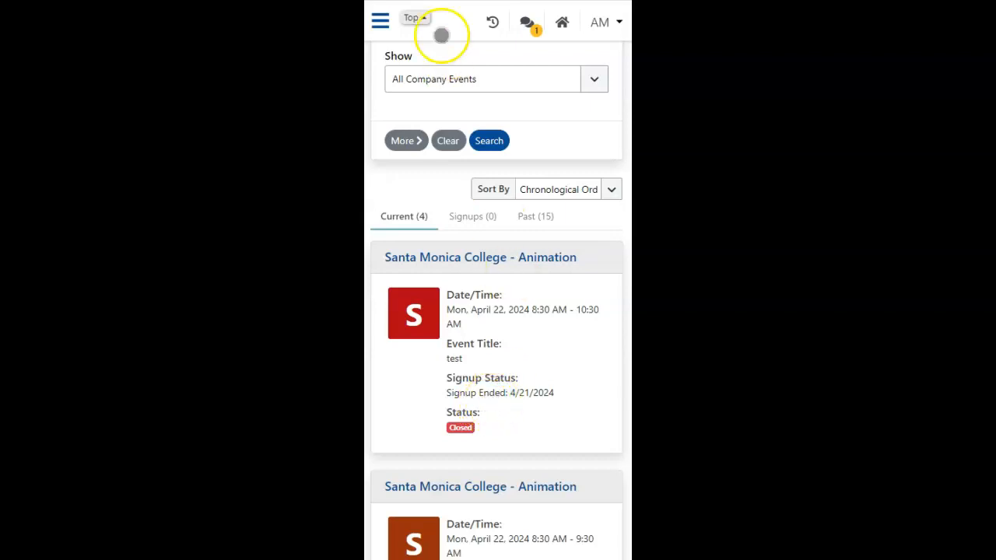
pyautogui.scroll(1, 567, 295)
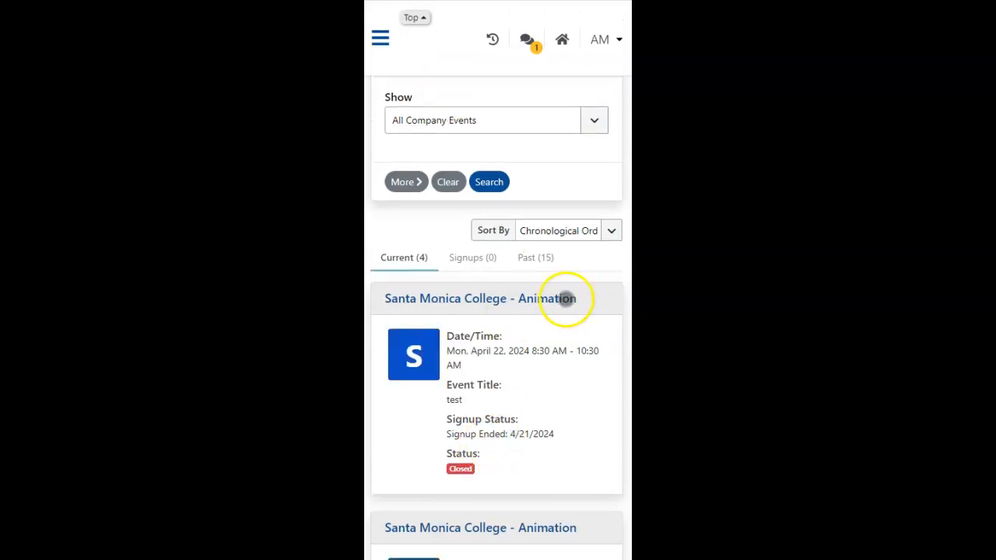
pyautogui.click(455, 300)
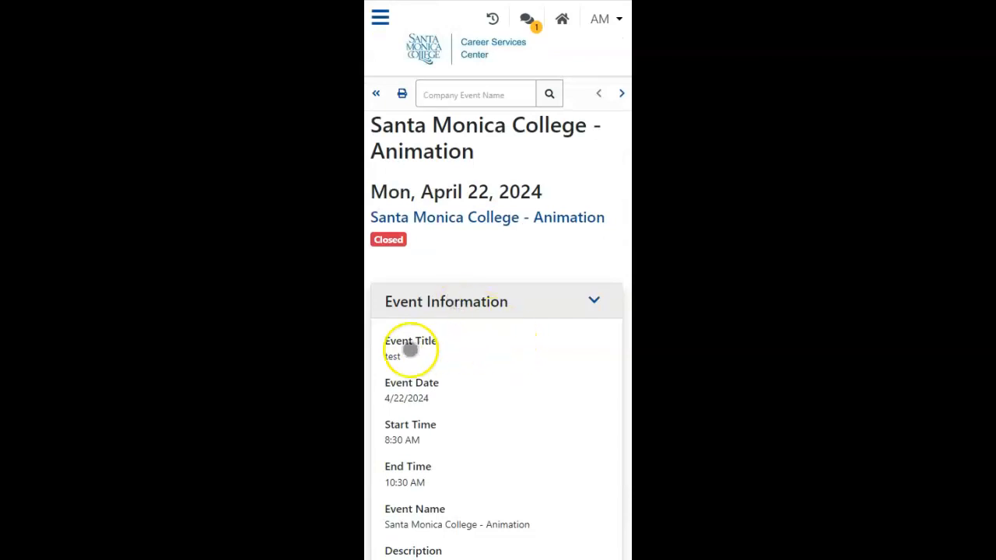
pyautogui.scroll(-3, 439, 488)
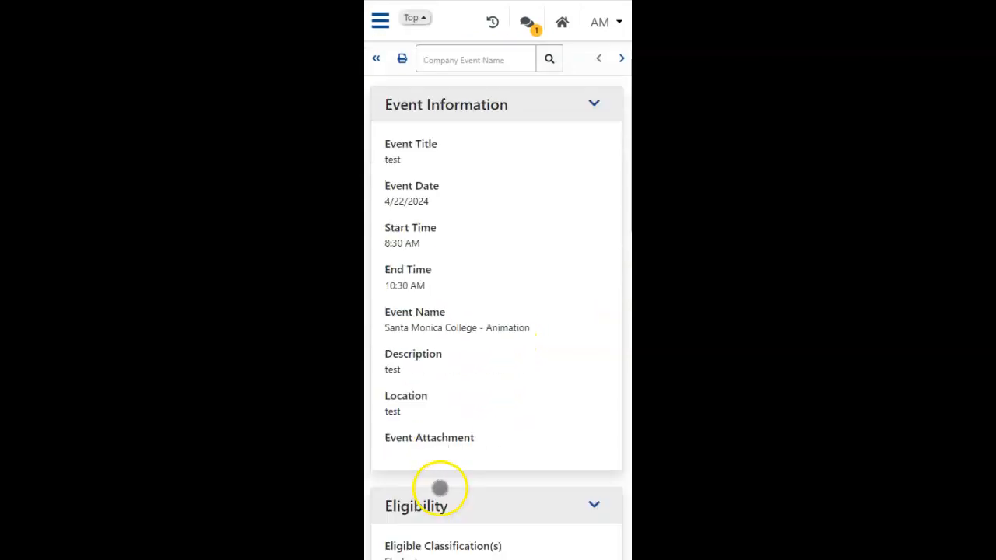
pyautogui.scroll(2, 453, 382)
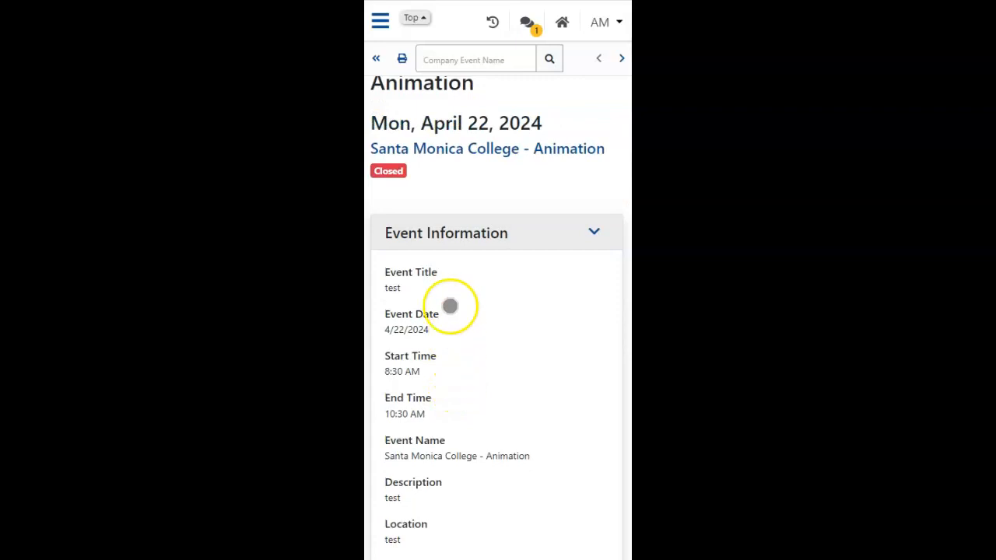
pyautogui.scroll(-3, 454, 326)
pyautogui.scroll(-5, 455, 332)
pyautogui.scroll(-7, 457, 332)
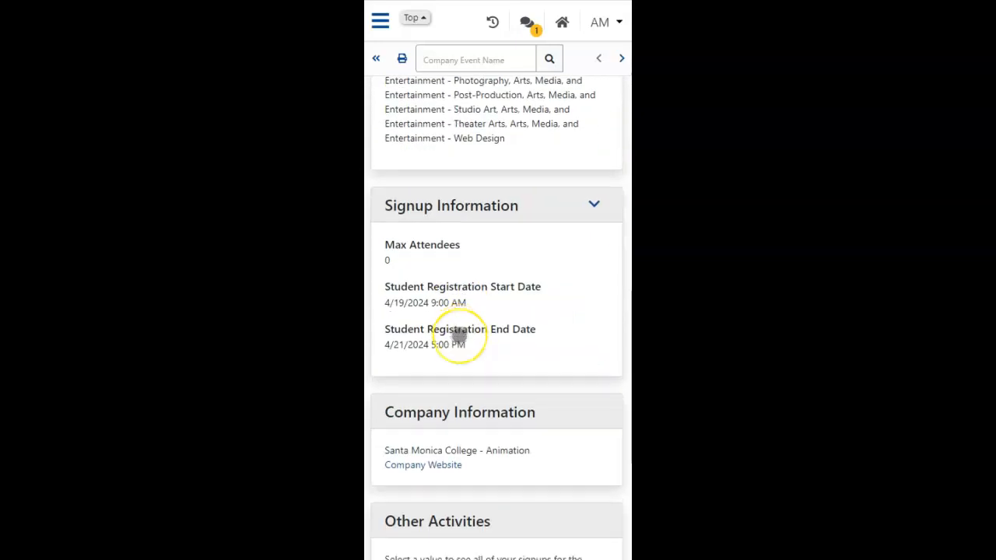
pyautogui.scroll(1, 429, 167)
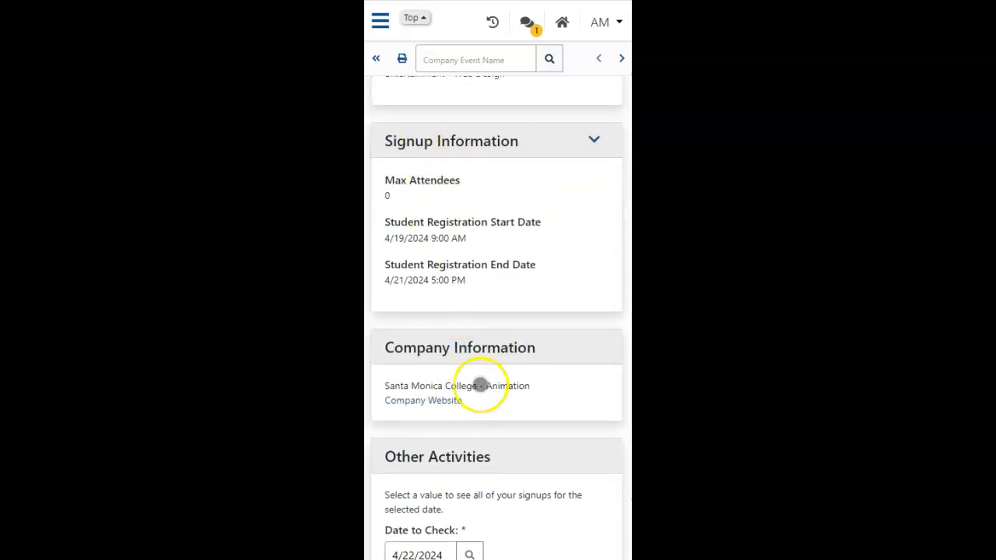